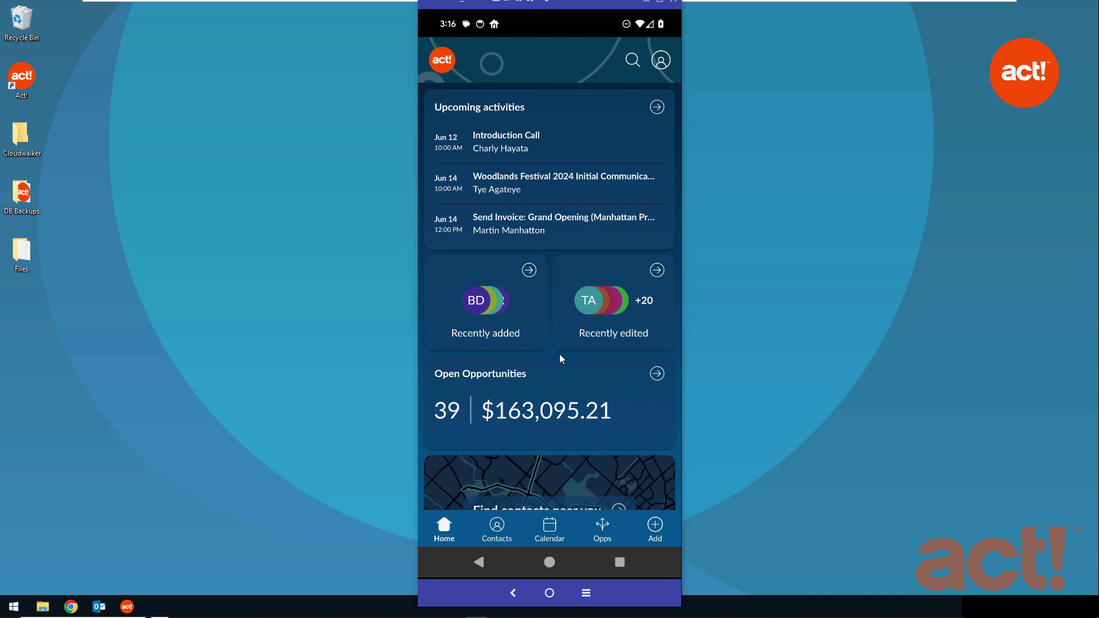
Step: Back out of the Add menu's opportunity form, then start a new opportunity from the Opportunities summary
{"action": "left_click", "coordinate": [654, 527]}
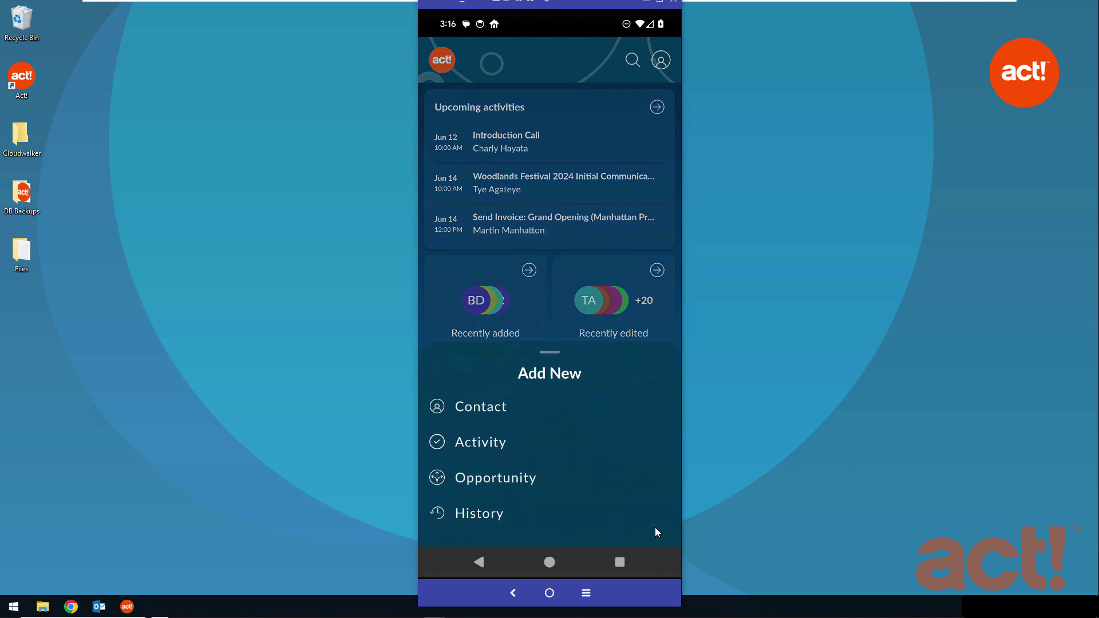
{"action": "left_click", "coordinate": [478, 481]}
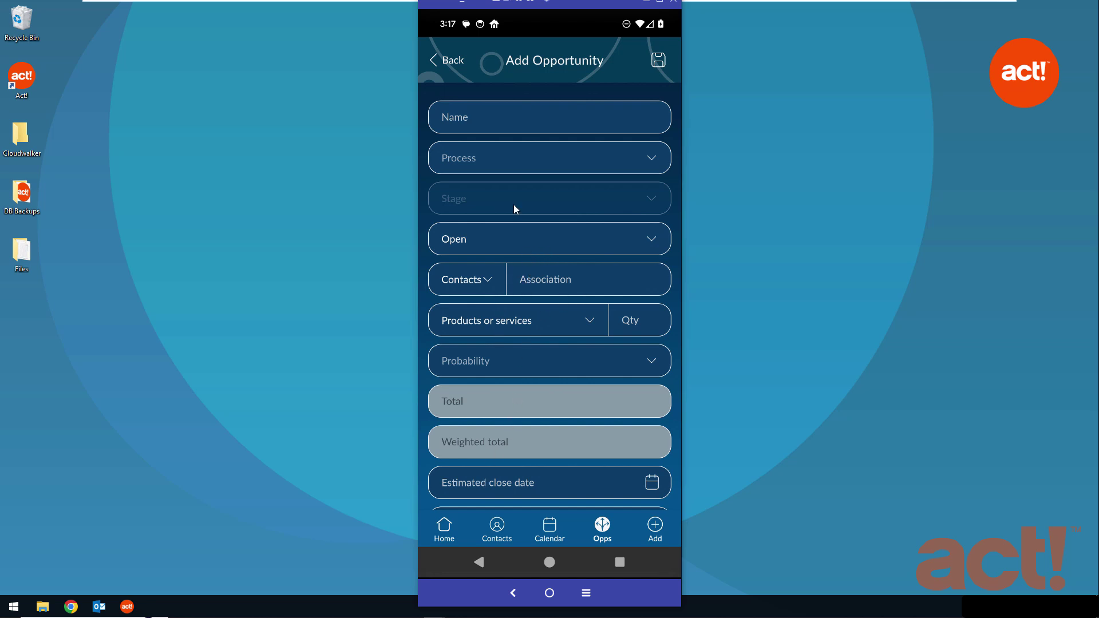
{"action": "left_click", "coordinate": [446, 65]}
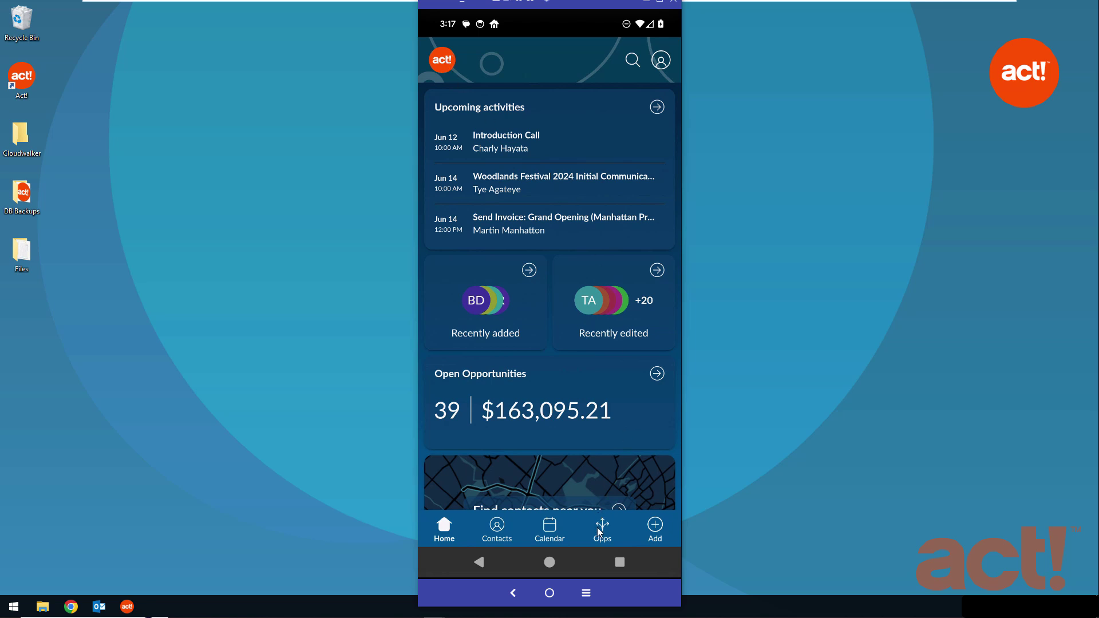
{"action": "left_click", "coordinate": [603, 530]}
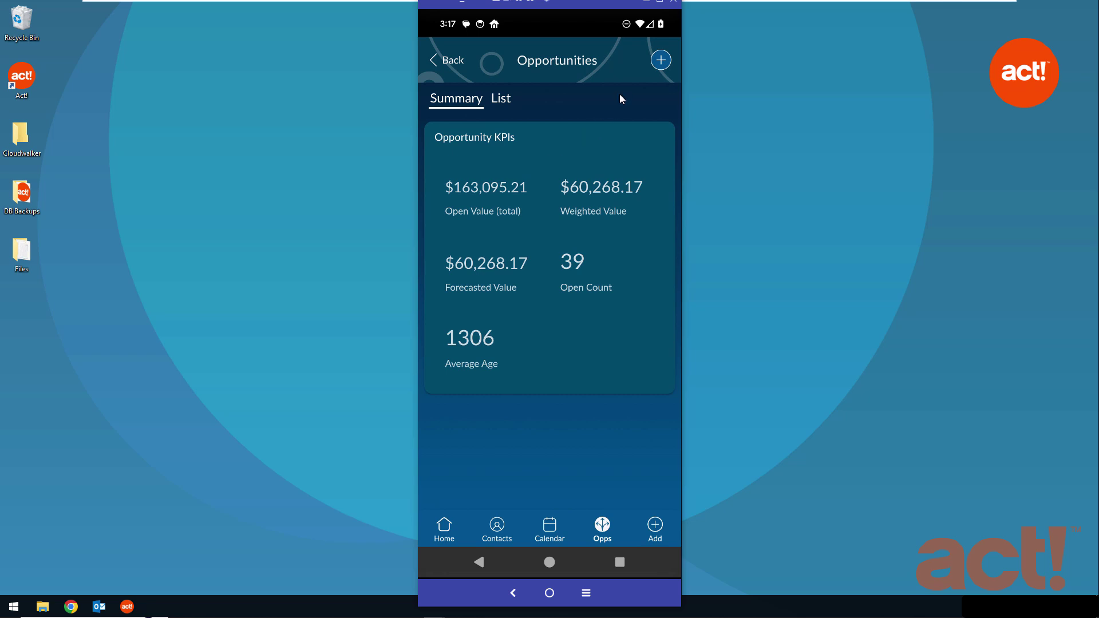
{"action": "left_click", "coordinate": [661, 62]}
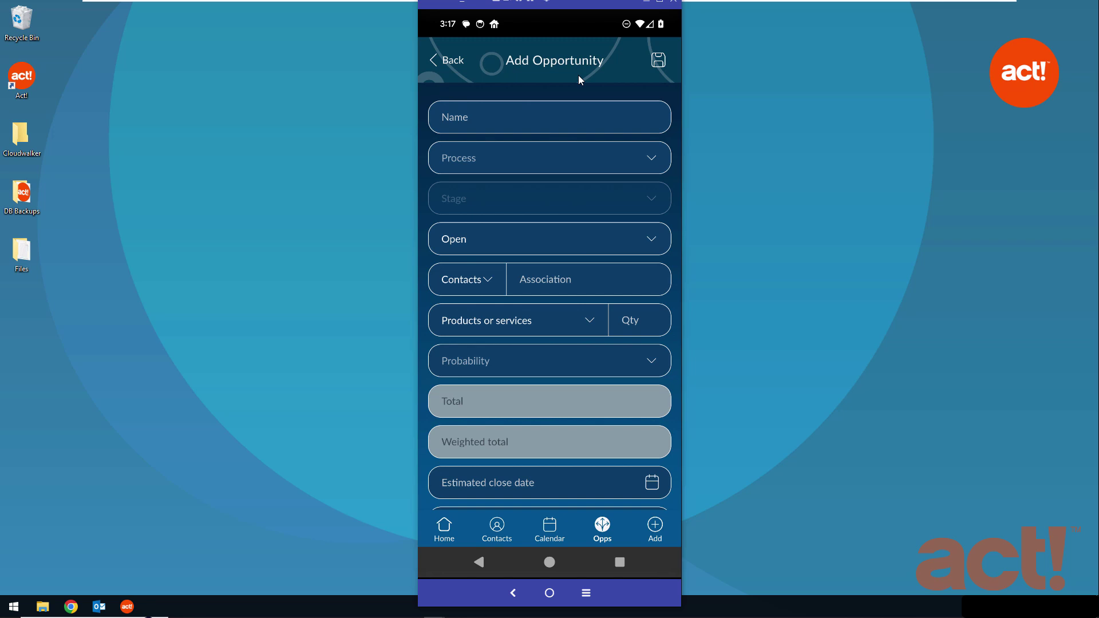
Step: Enter 'Company Rebranding 2024' as the name, with Act! Sales Cycle process and Initial Communication stage
{"action": "left_click", "coordinate": [542, 117]}
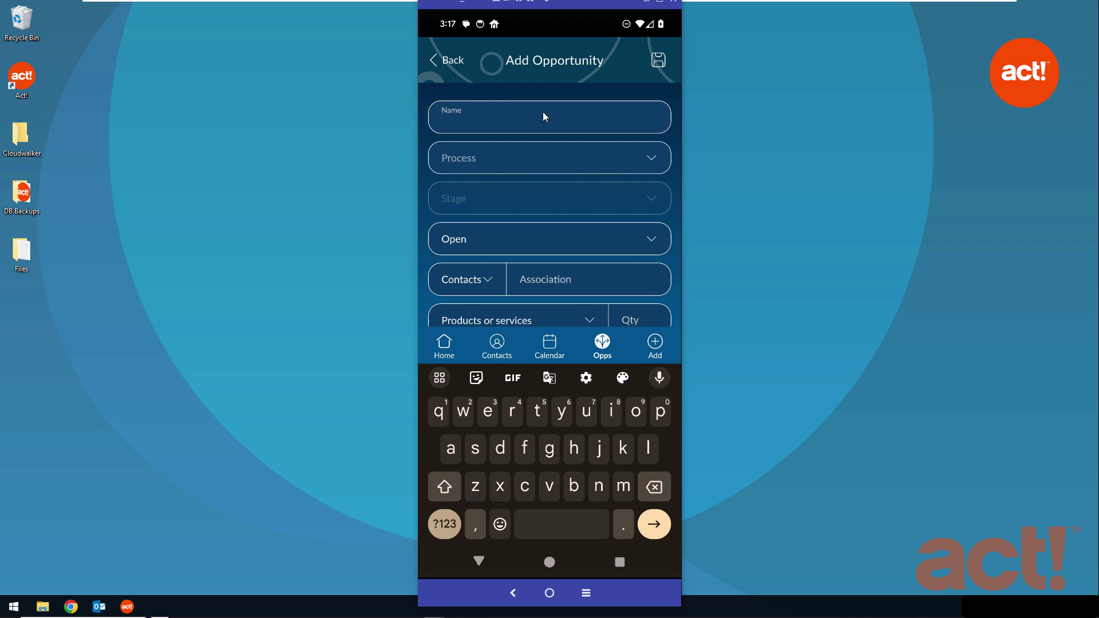
{"action": "type", "text": "Company Re"}
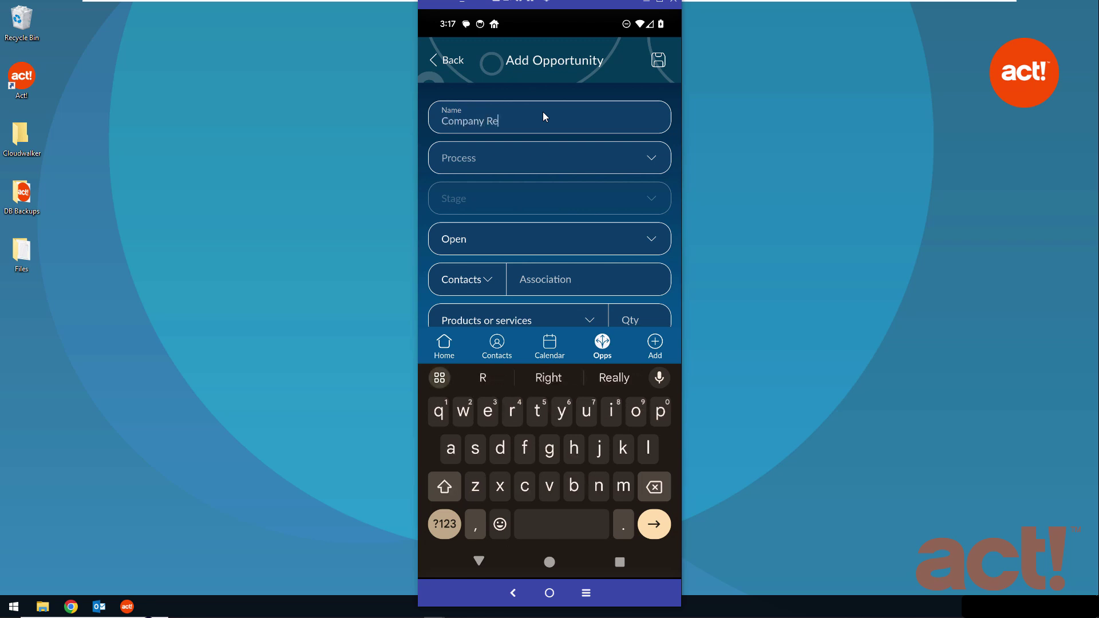
{"action": "type", "text": "branding 2024"}
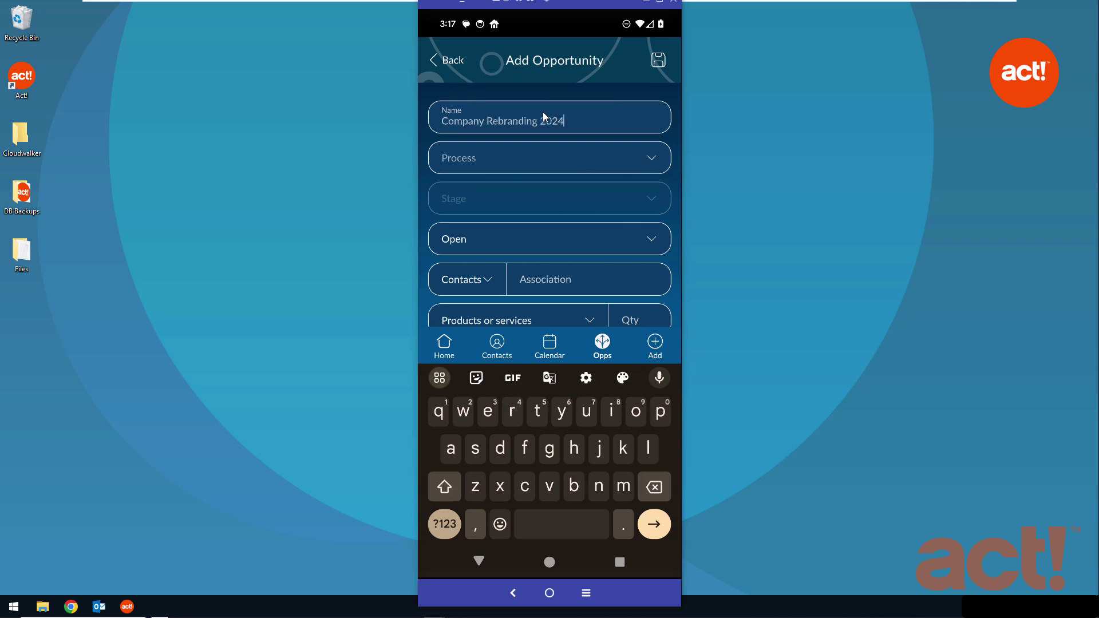
{"action": "left_click", "coordinate": [543, 154]}
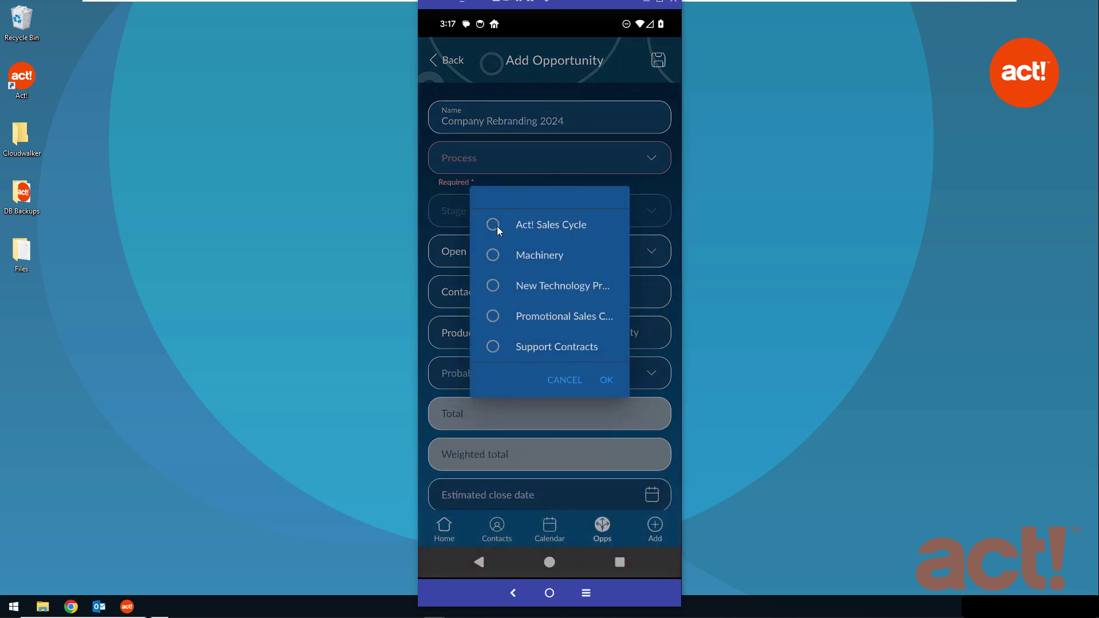
{"action": "left_click", "coordinate": [493, 227]}
{"action": "left_click", "coordinate": [606, 380]}
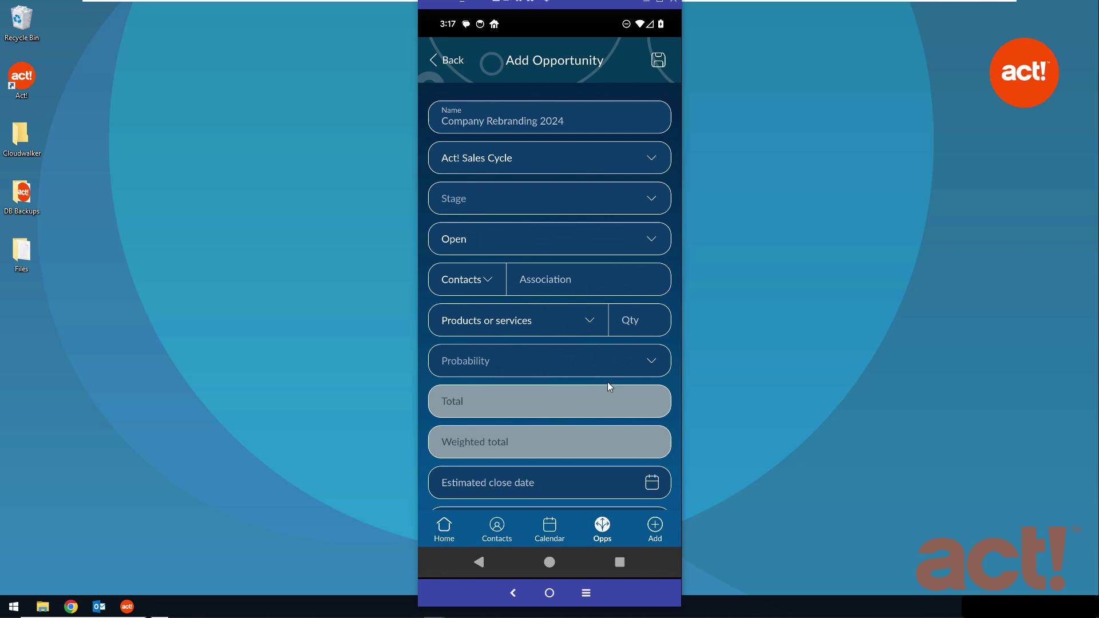
{"action": "left_click", "coordinate": [544, 201]}
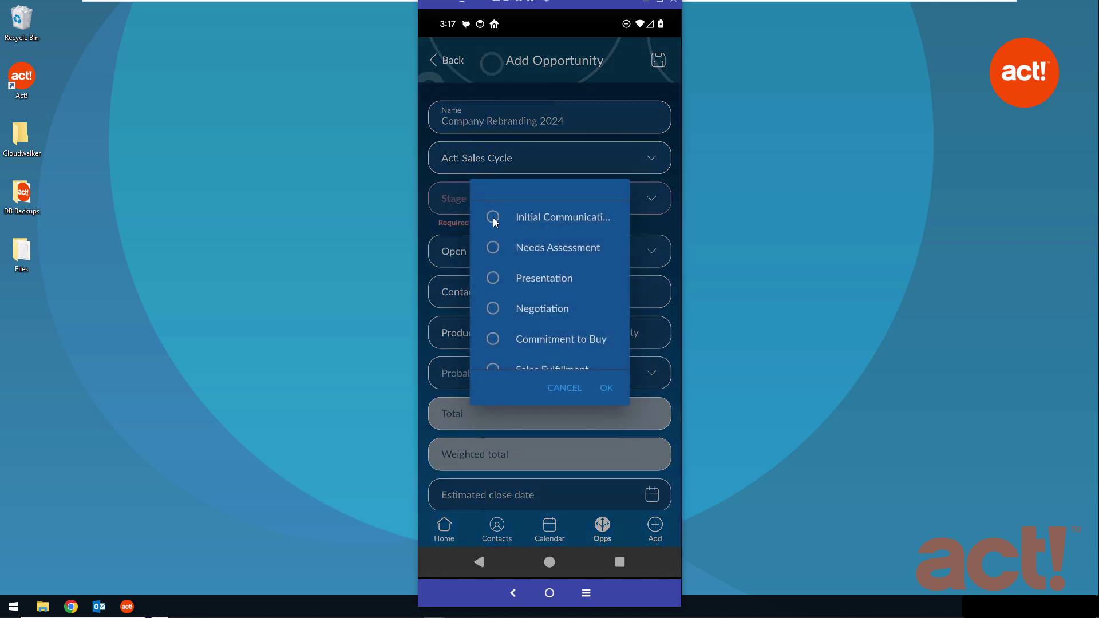
{"action": "left_click", "coordinate": [604, 388]}
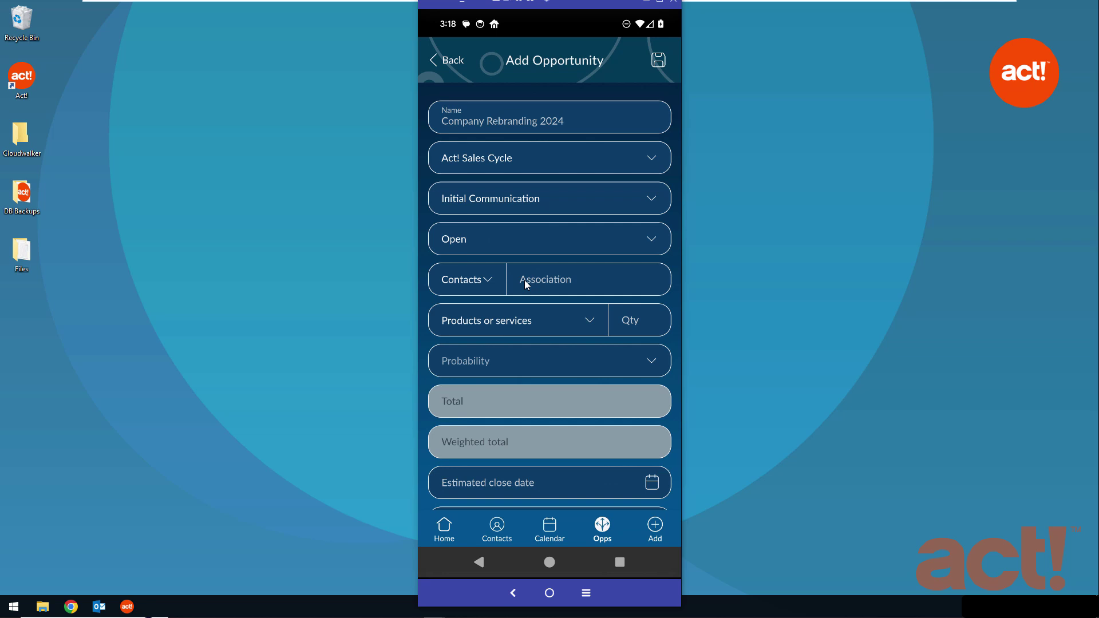
{"action": "left_click", "coordinate": [483, 282]}
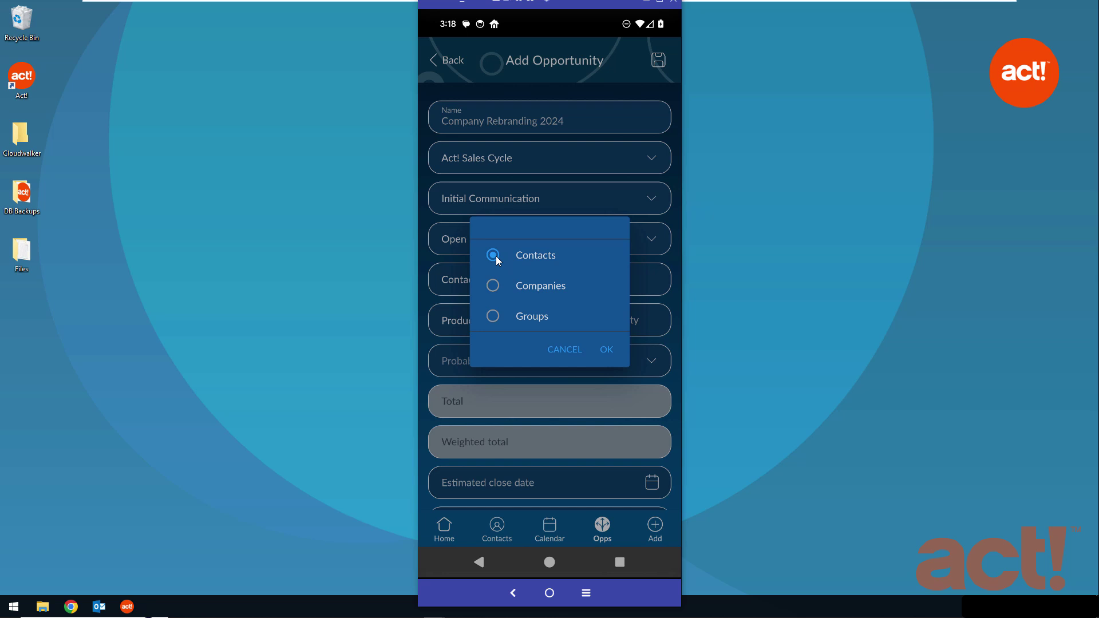
{"action": "left_click", "coordinate": [605, 349]}
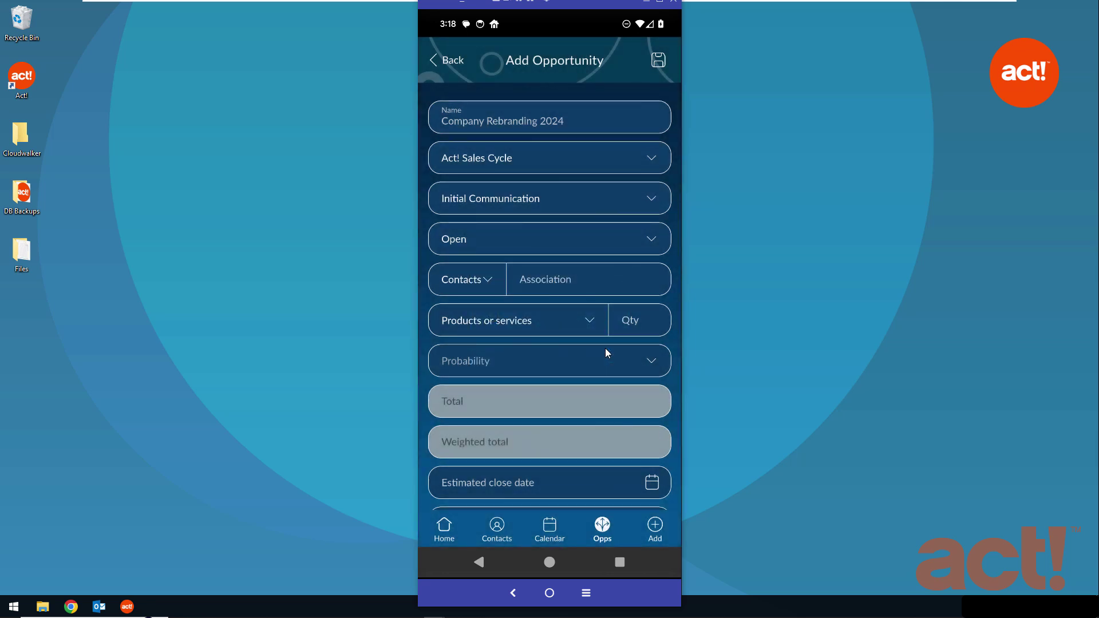
{"action": "left_click", "coordinate": [573, 283]}
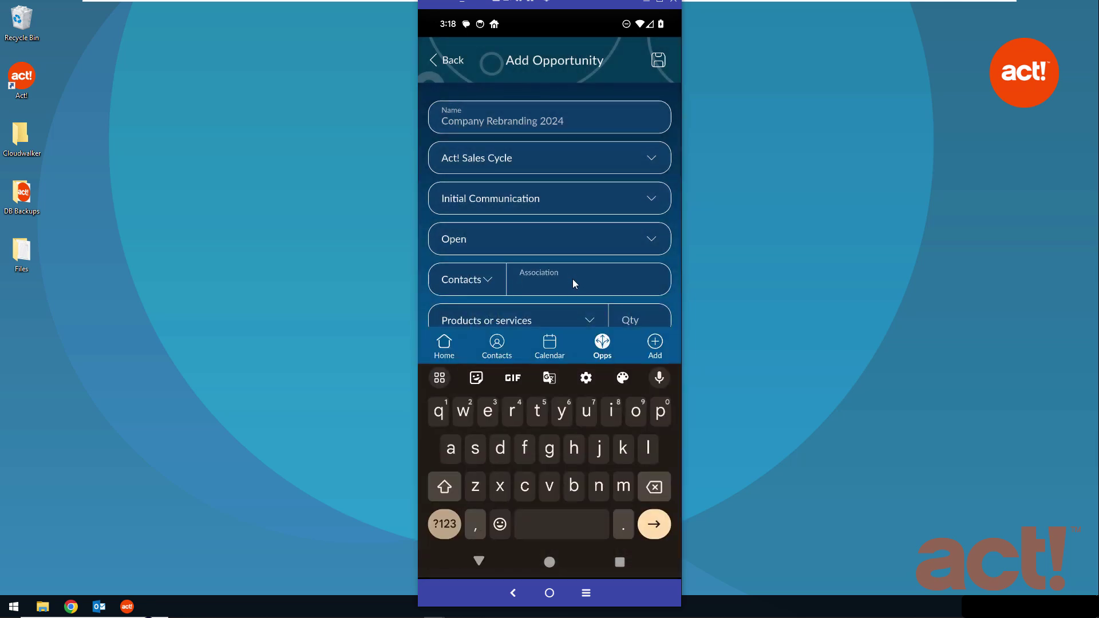
{"action": "type", "text": "jona"}
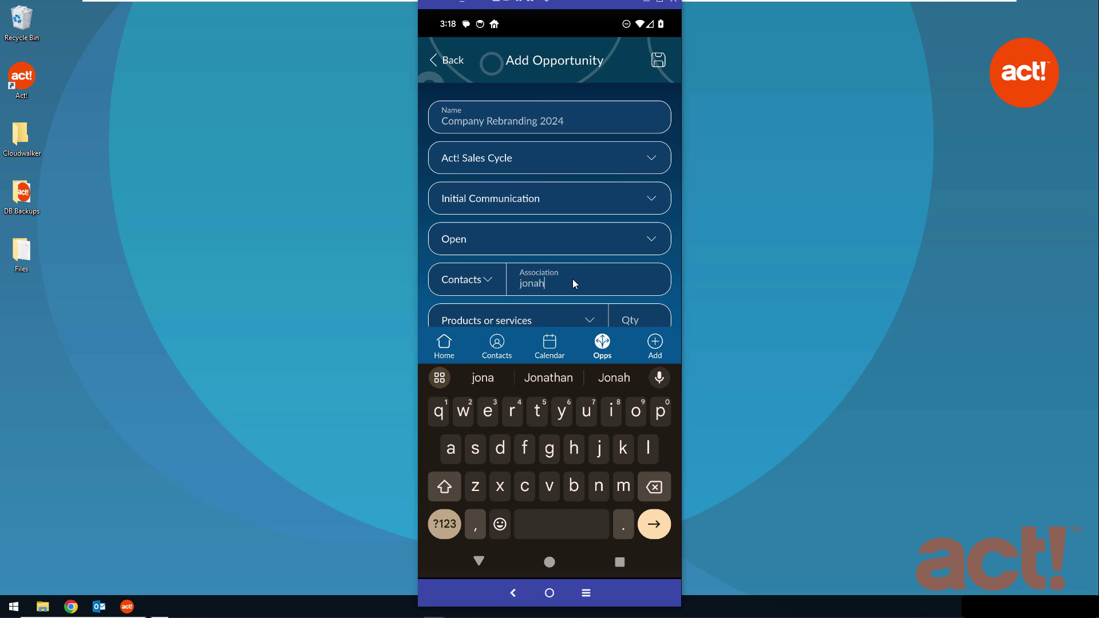
{"action": "type", "text": "h"}
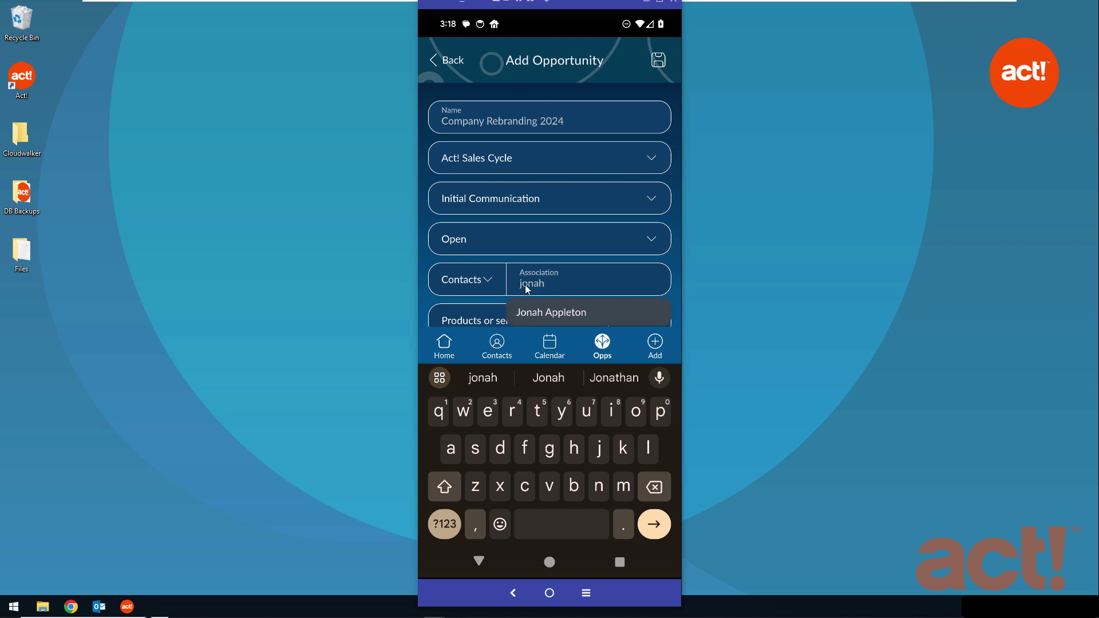
{"action": "left_click", "coordinate": [553, 314]}
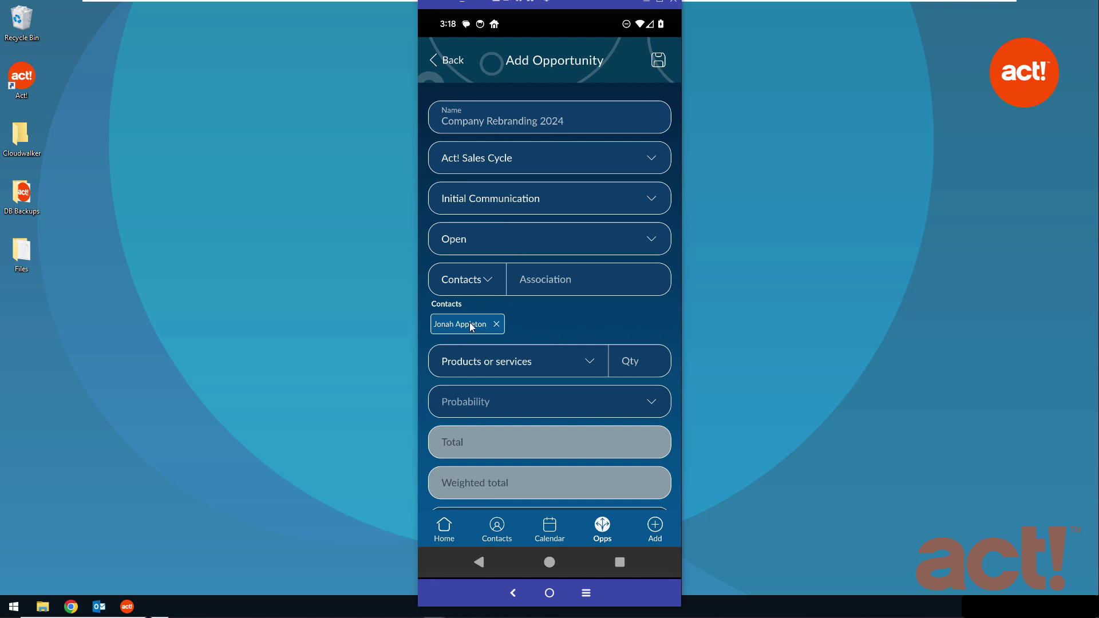
Step: Switch the association type to Companies and link Superstition Meadery
{"action": "left_click", "coordinate": [490, 284]}
{"action": "left_click", "coordinate": [494, 287]}
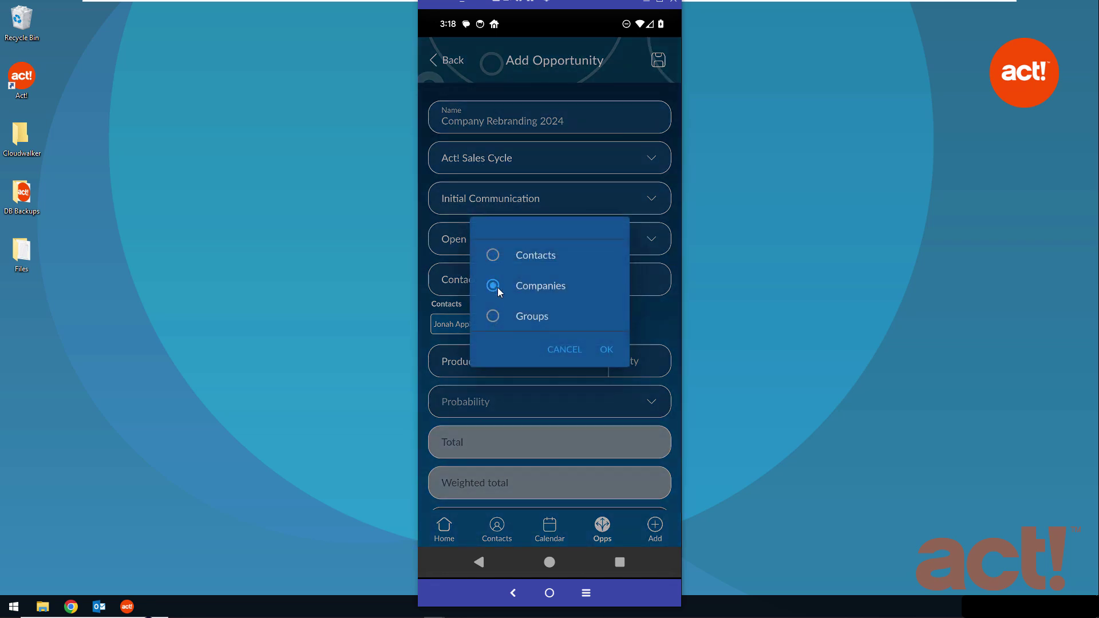
{"action": "left_click", "coordinate": [607, 349]}
{"action": "left_click", "coordinate": [586, 282]}
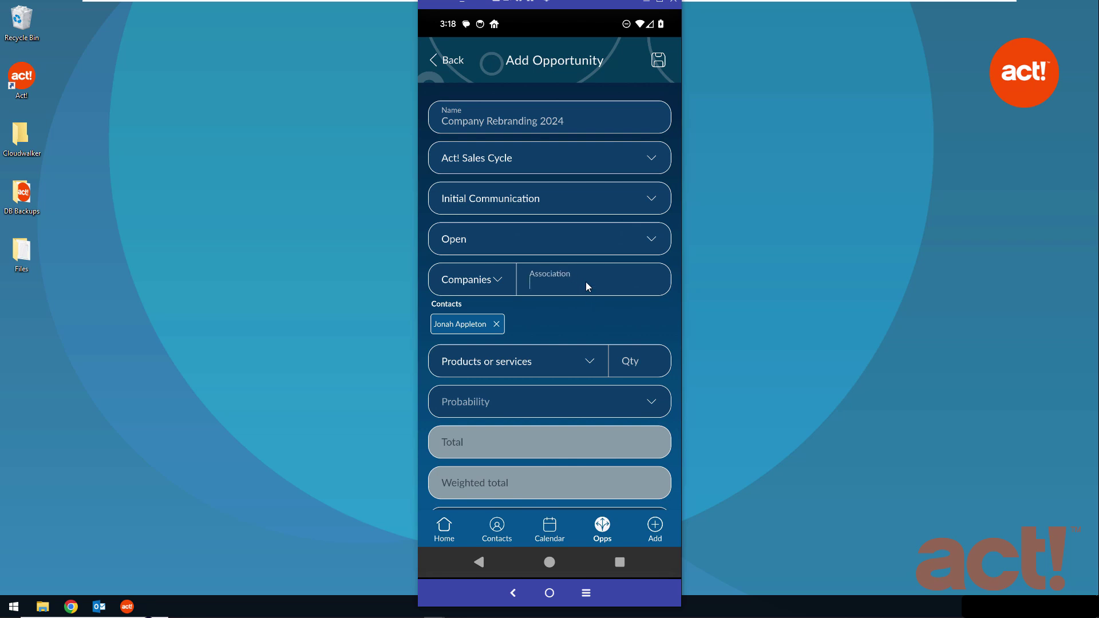
{"action": "type", "text": "s"}
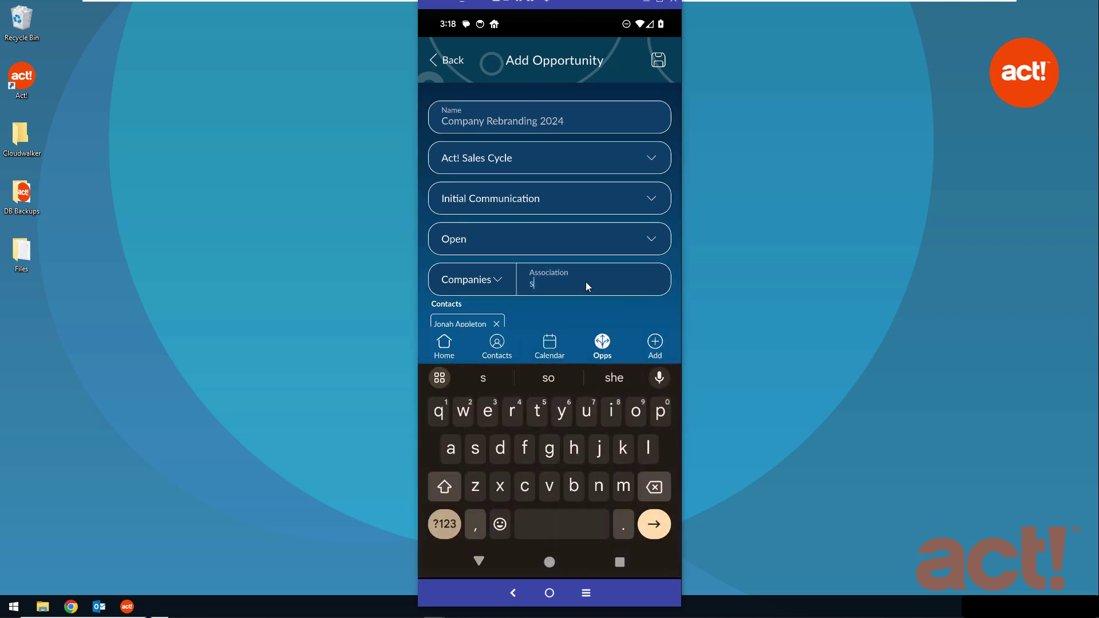
{"action": "type", "text": "uper"}
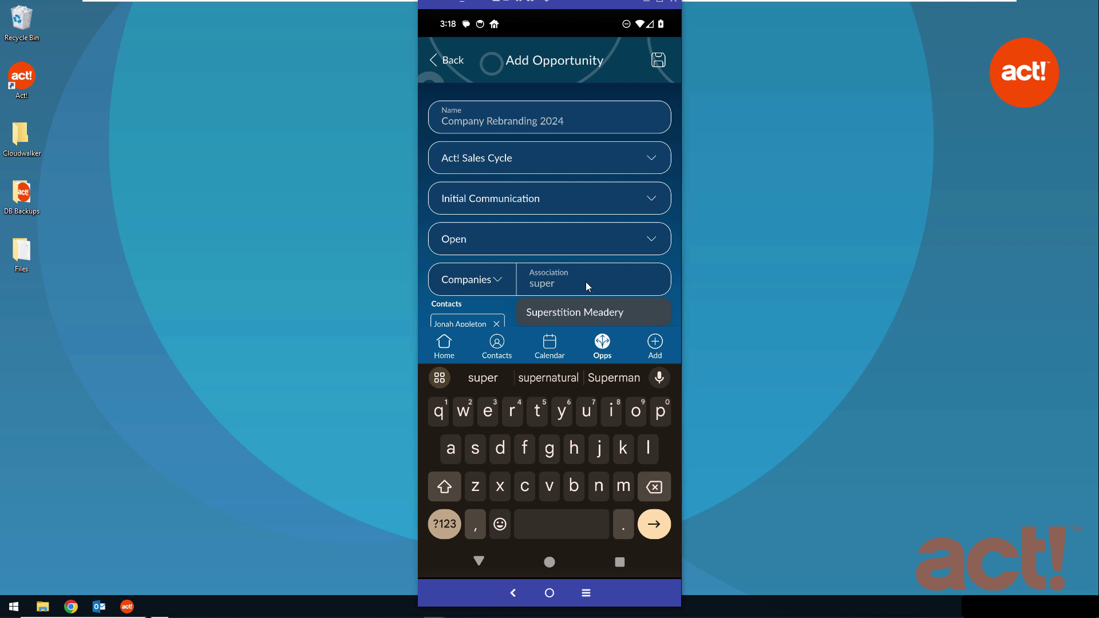
{"action": "left_click", "coordinate": [554, 315]}
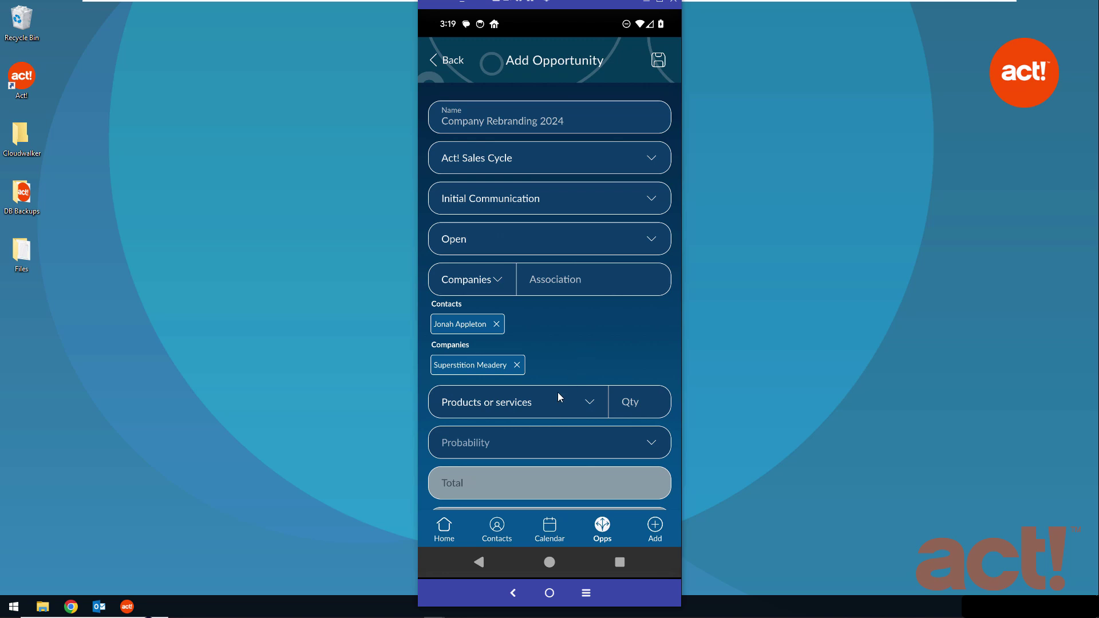
Step: Choose Pint Glass - 3 Color from the Products or services list
{"action": "left_click", "coordinate": [531, 404]}
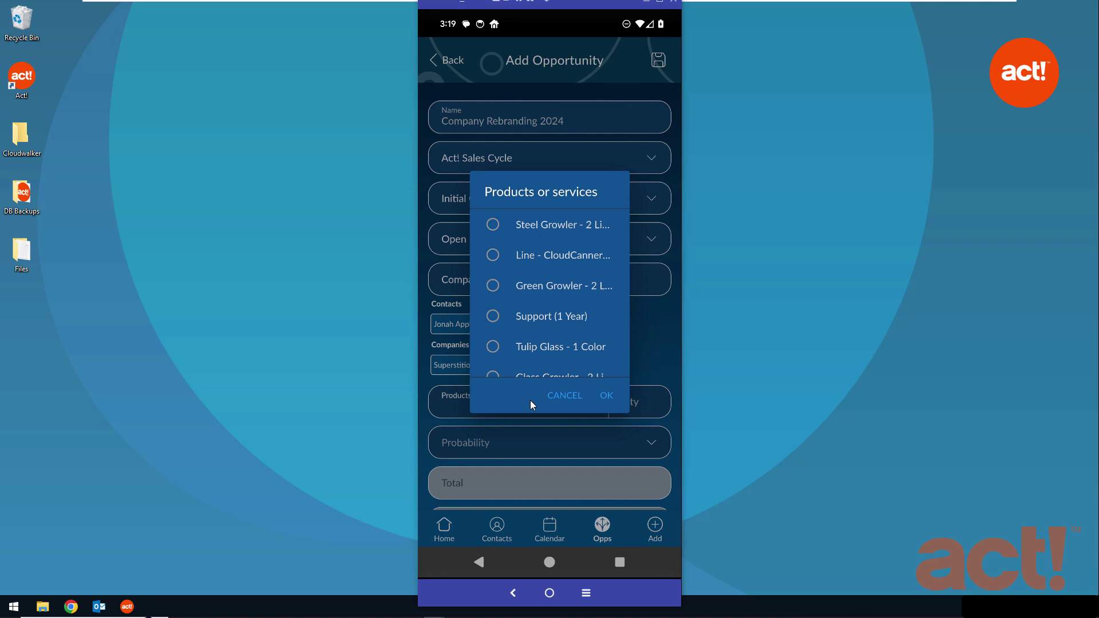
{"action": "scroll", "coordinate": [573, 298], "scroll_direction": "down", "scroll_amount": 1}
{"action": "scroll", "coordinate": [572, 298], "scroll_direction": "down", "scroll_amount": 1}
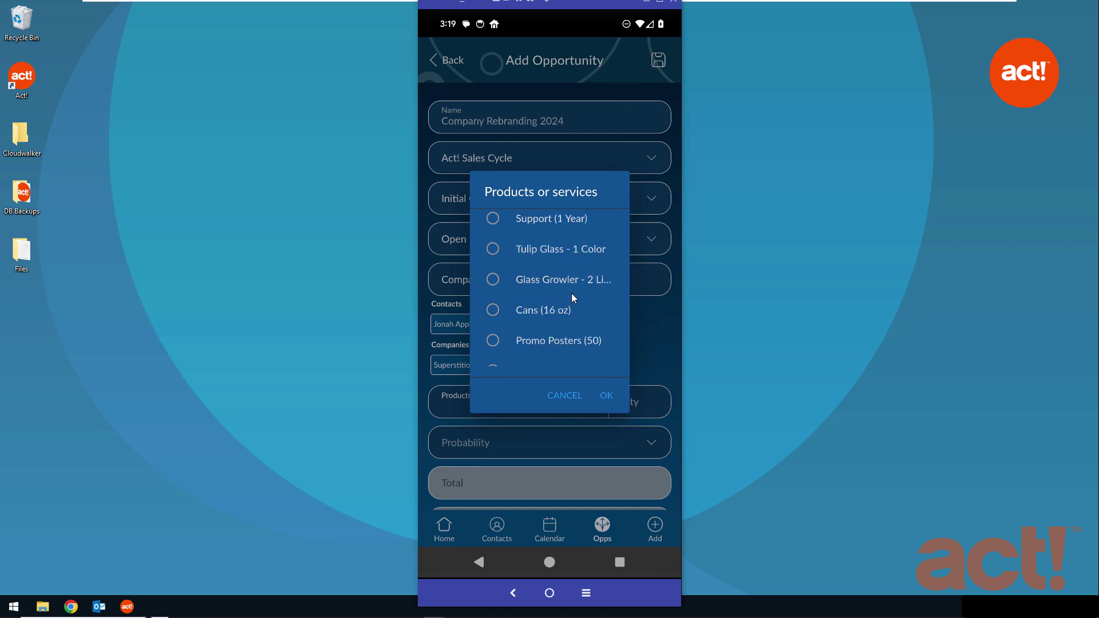
{"action": "scroll", "coordinate": [572, 297], "scroll_direction": "down", "scroll_amount": 2}
{"action": "scroll", "coordinate": [572, 297], "scroll_direction": "down", "scroll_amount": 2}
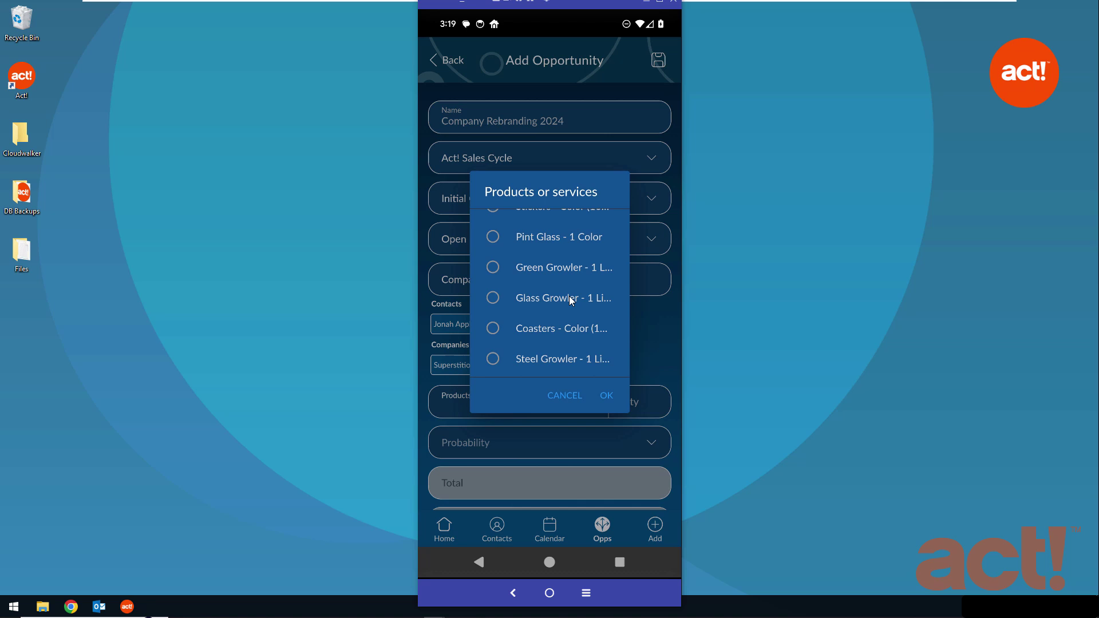
{"action": "scroll", "coordinate": [567, 298], "scroll_direction": "down", "scroll_amount": 1}
{"action": "scroll", "coordinate": [567, 297], "scroll_direction": "down", "scroll_amount": 1}
{"action": "scroll", "coordinate": [568, 297], "scroll_direction": "down", "scroll_amount": 2}
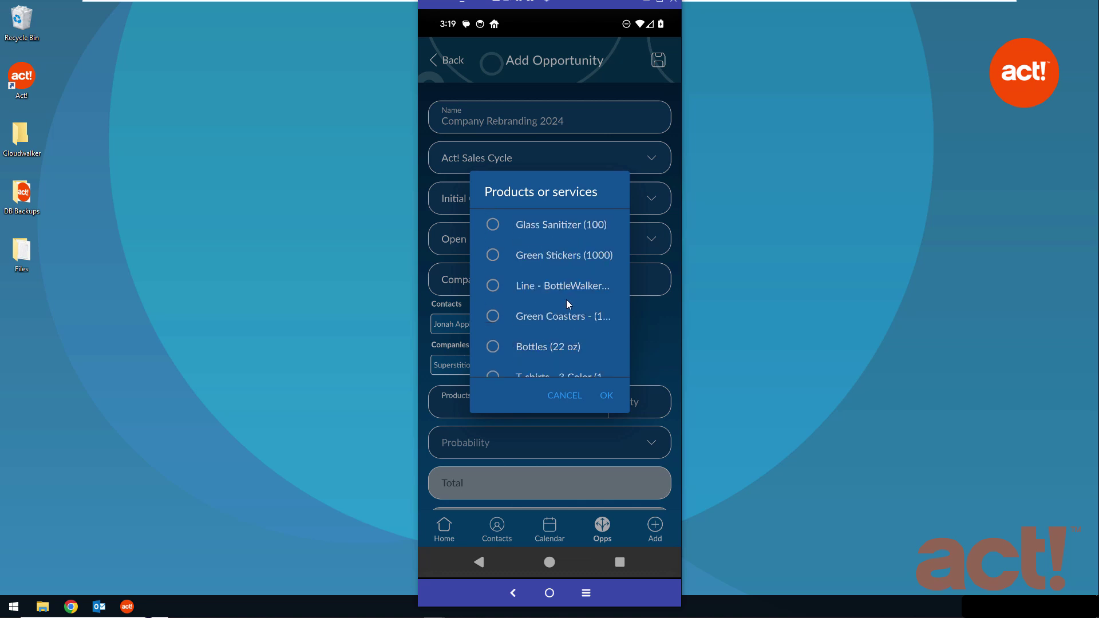
{"action": "scroll", "coordinate": [566, 300], "scroll_direction": "down", "scroll_amount": 2}
{"action": "scroll", "coordinate": [566, 301], "scroll_direction": "down", "scroll_amount": 2}
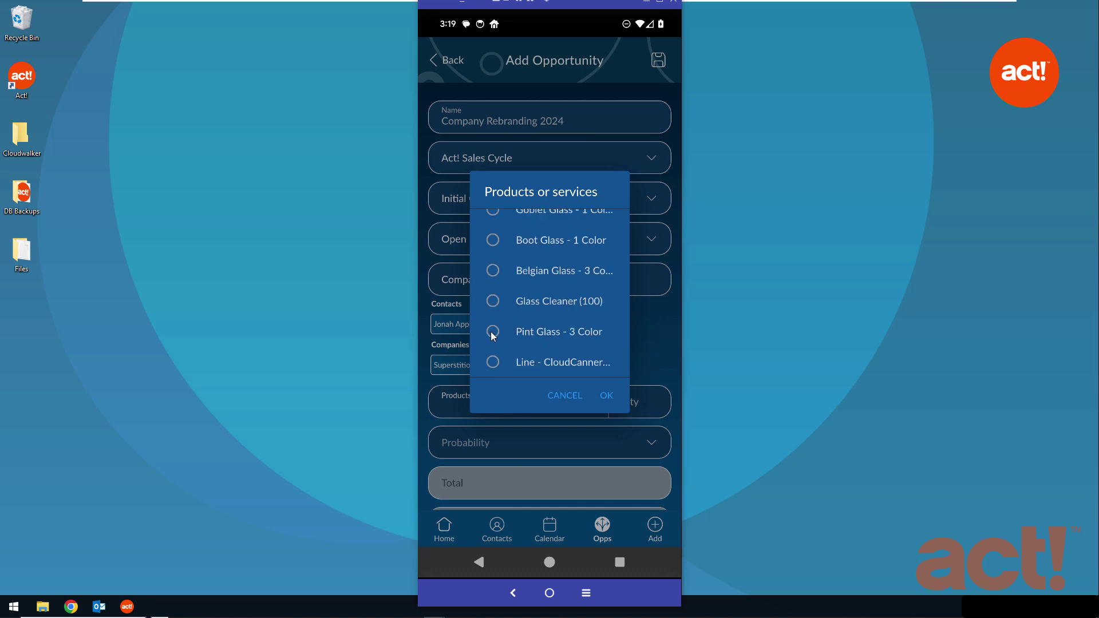
{"action": "left_click", "coordinate": [606, 396]}
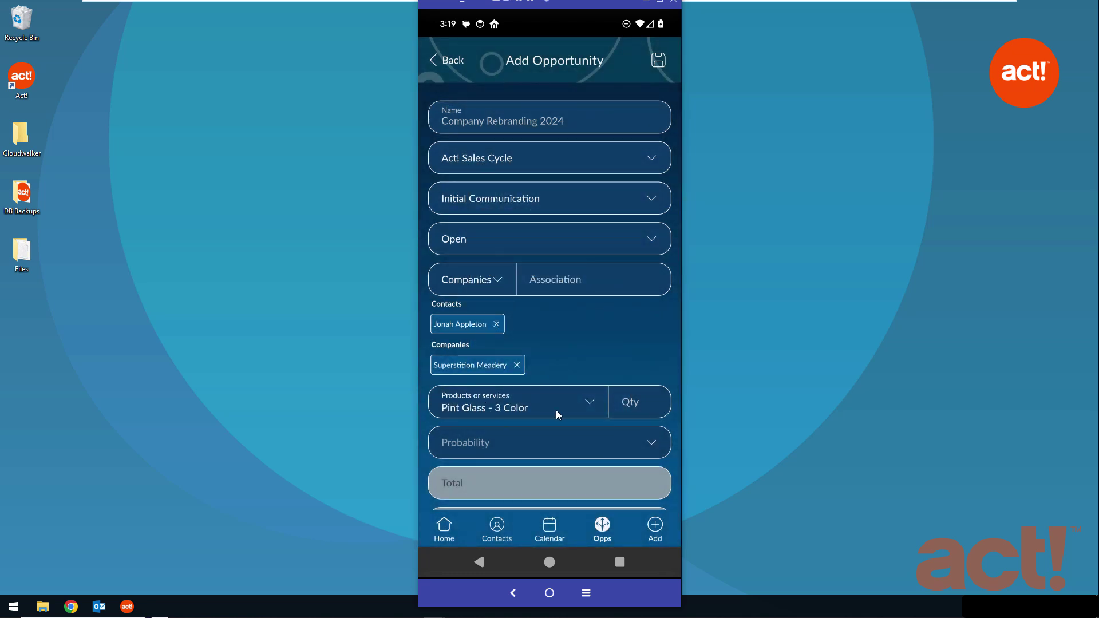
Step: Enter quantity 450 and add the Pint Glass - 3 Color line item
{"action": "left_click", "coordinate": [629, 408]}
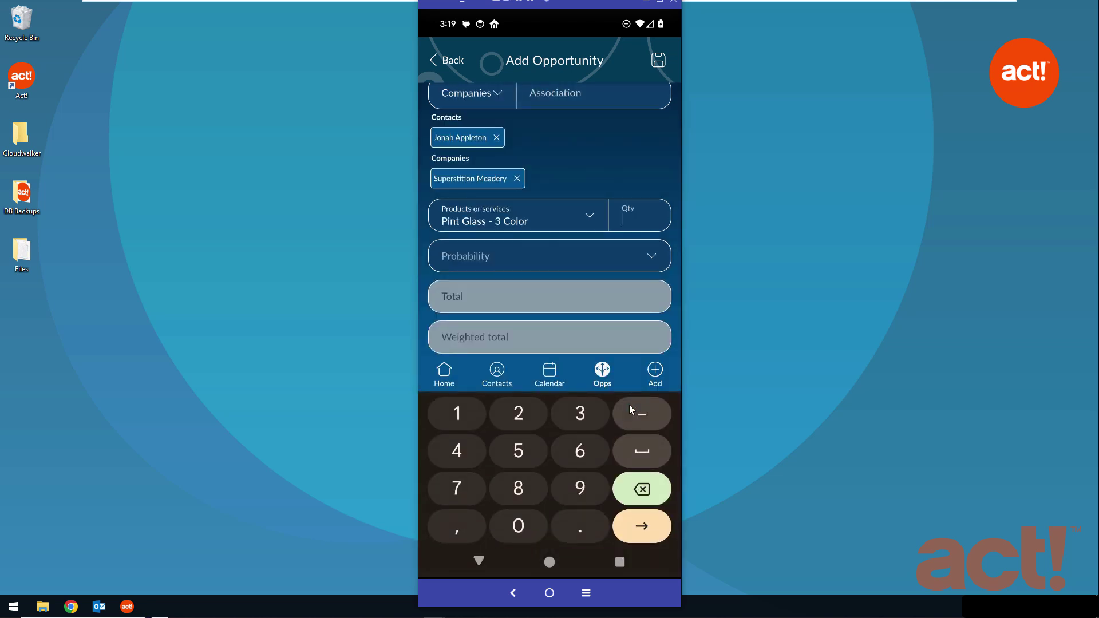
{"action": "left_click", "coordinate": [480, 452]}
{"action": "left_click", "coordinate": [518, 455]}
{"action": "left_click", "coordinate": [518, 525]}
{"action": "left_click", "coordinate": [479, 564]}
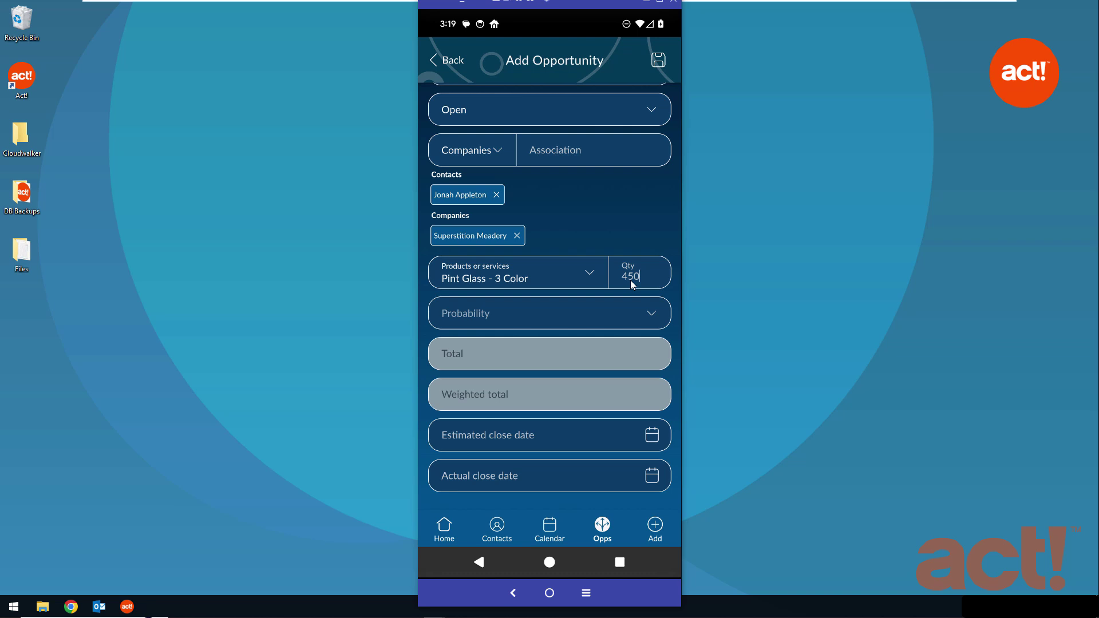
{"action": "left_click", "coordinate": [633, 230]}
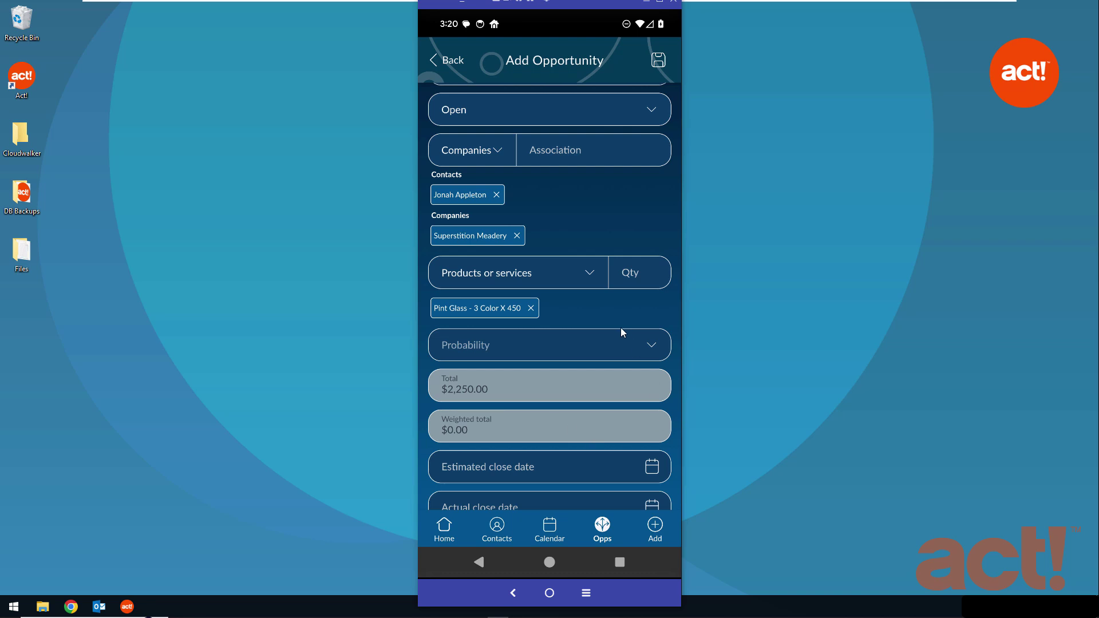
Step: Add Coasters (Wooden) at quantity 250
{"action": "left_click", "coordinate": [593, 279]}
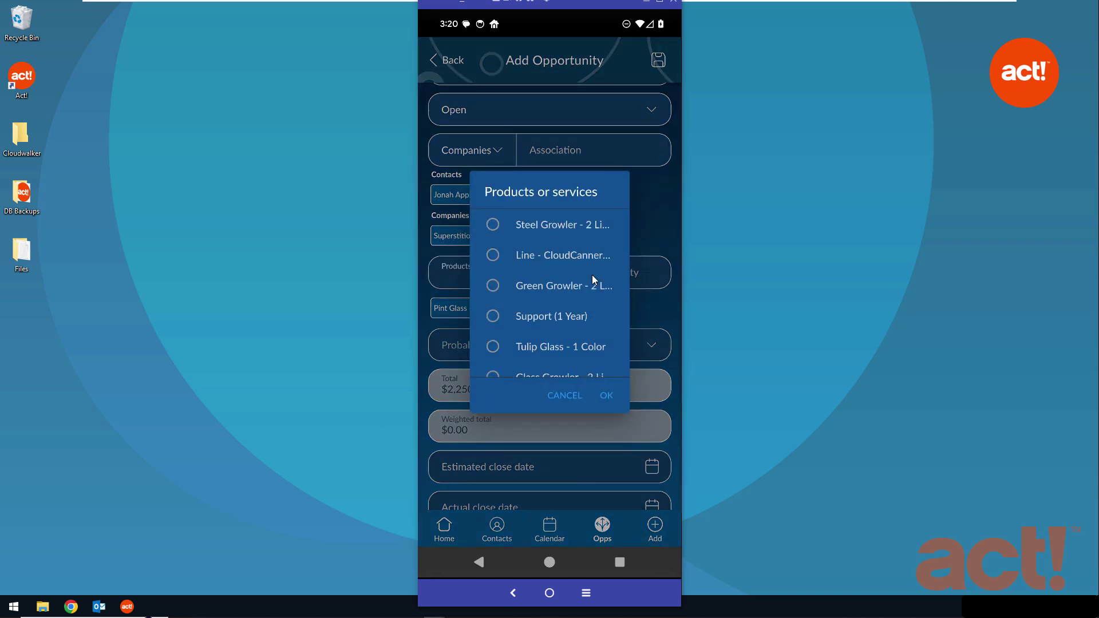
{"action": "scroll", "coordinate": [569, 298], "scroll_direction": "down", "scroll_amount": 2}
{"action": "scroll", "coordinate": [569, 298], "scroll_direction": "down", "scroll_amount": 1}
{"action": "scroll", "coordinate": [569, 297], "scroll_direction": "down", "scroll_amount": 3}
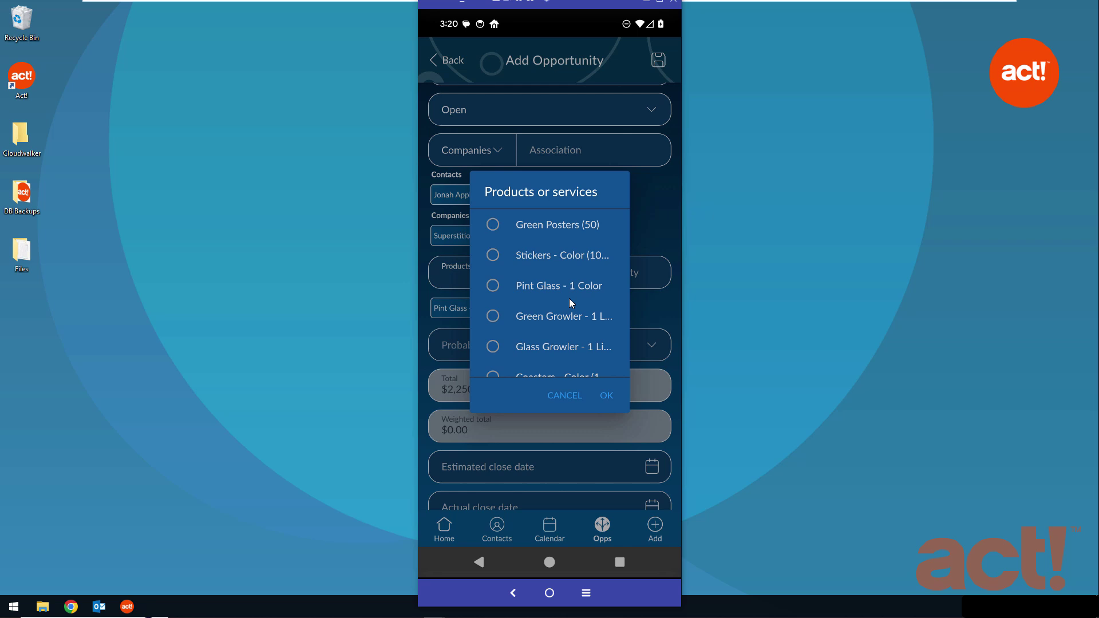
{"action": "scroll", "coordinate": [570, 298], "scroll_direction": "down", "scroll_amount": 1}
{"action": "scroll", "coordinate": [569, 301], "scroll_direction": "down", "scroll_amount": 2}
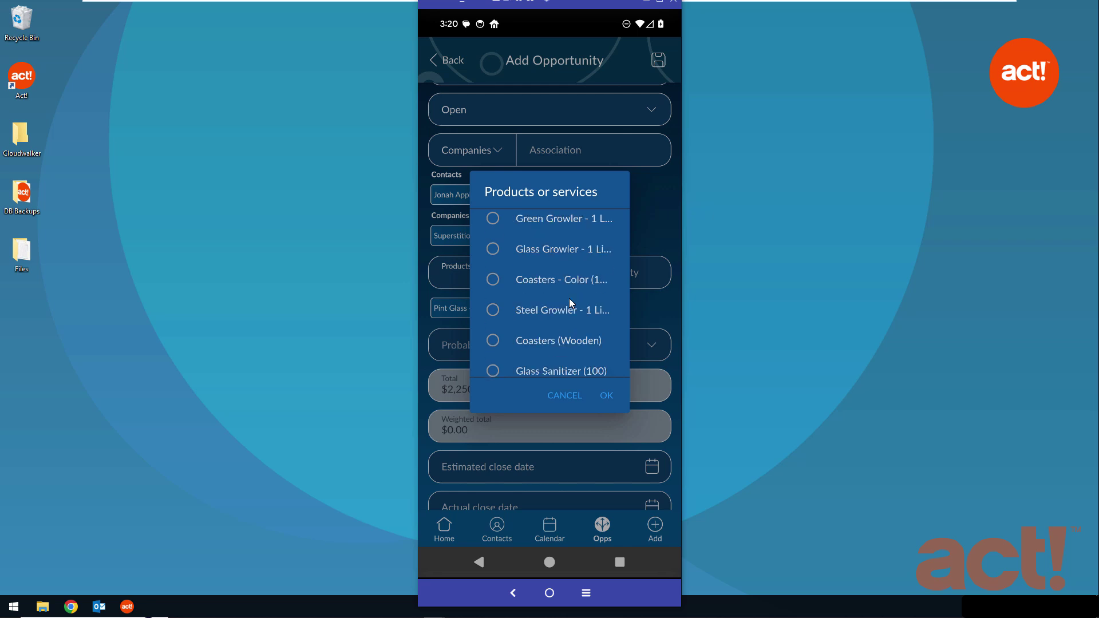
{"action": "left_click", "coordinate": [493, 341]}
{"action": "left_click", "coordinate": [604, 395]}
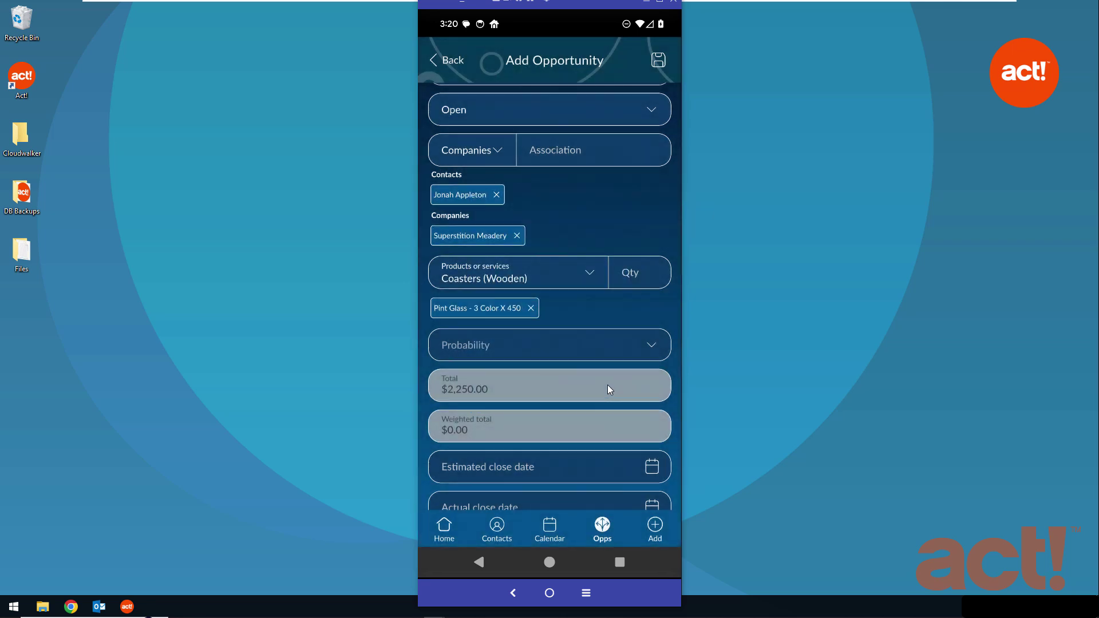
{"action": "left_click", "coordinate": [641, 273]}
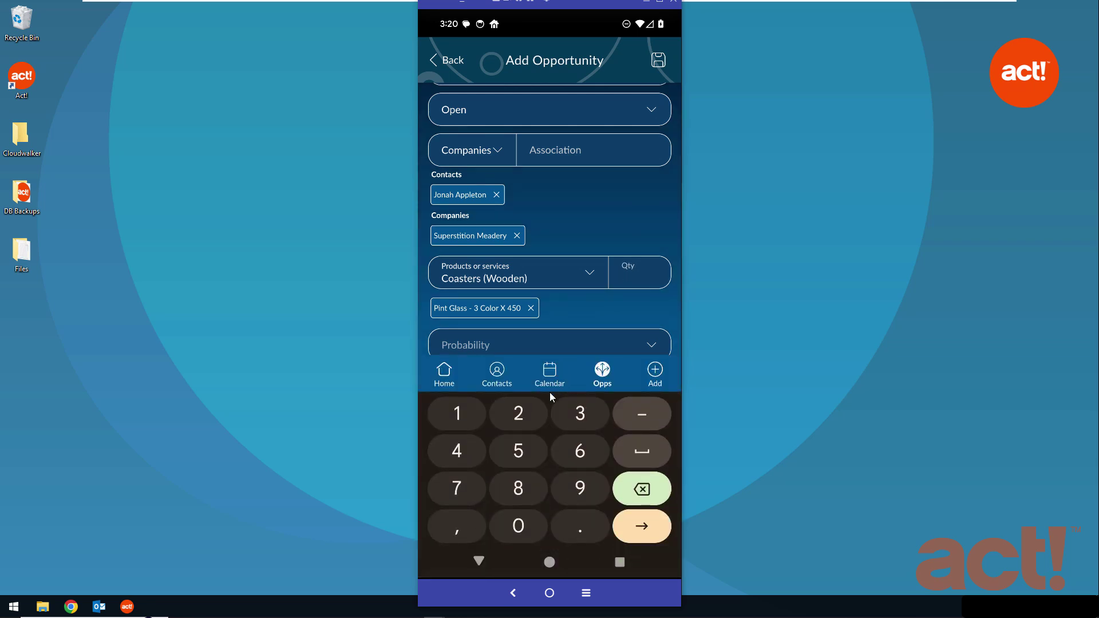
{"action": "left_click", "coordinate": [517, 413]}
{"action": "left_click", "coordinate": [518, 451]}
{"action": "key", "text": "Return"}
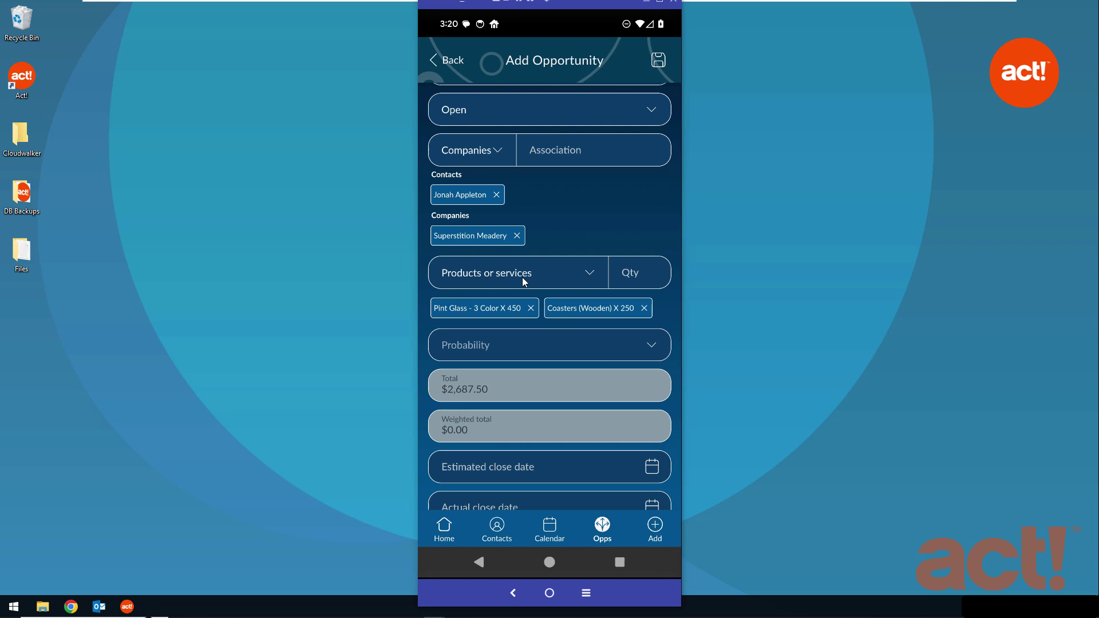
Step: Add Goblet Glass - 1 Color at quantity 200
{"action": "left_click", "coordinate": [523, 277]}
{"action": "scroll", "coordinate": [559, 275], "scroll_direction": "down", "scroll_amount": 3}
{"action": "scroll", "coordinate": [570, 270], "scroll_direction": "down", "scroll_amount": 1}
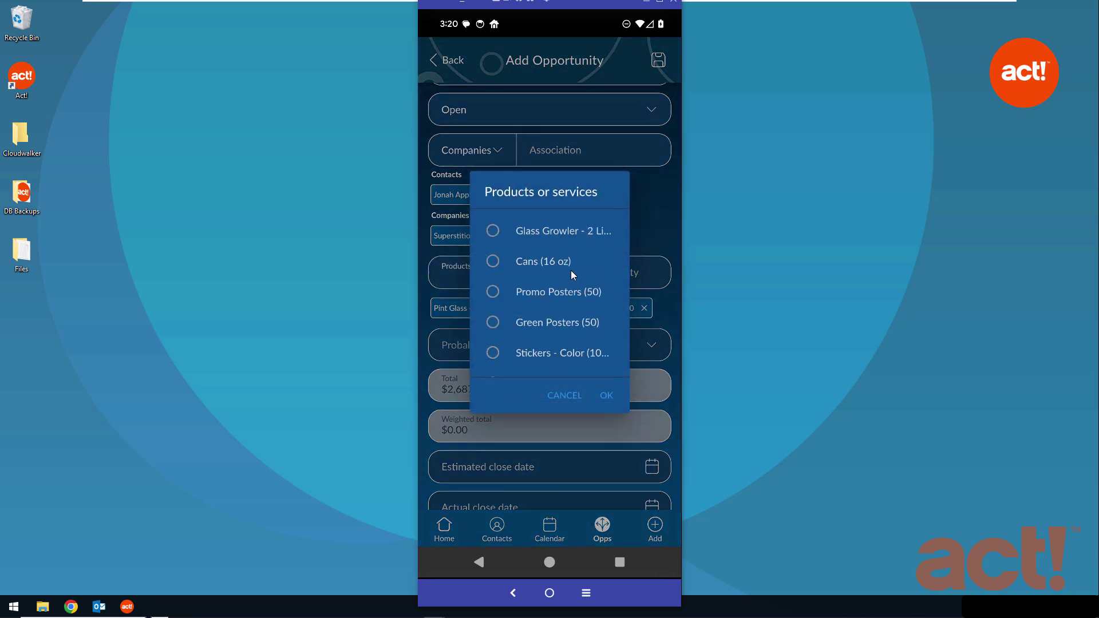
{"action": "scroll", "coordinate": [571, 271], "scroll_direction": "down", "scroll_amount": 1}
{"action": "scroll", "coordinate": [532, 318], "scroll_direction": "down", "scroll_amount": 3}
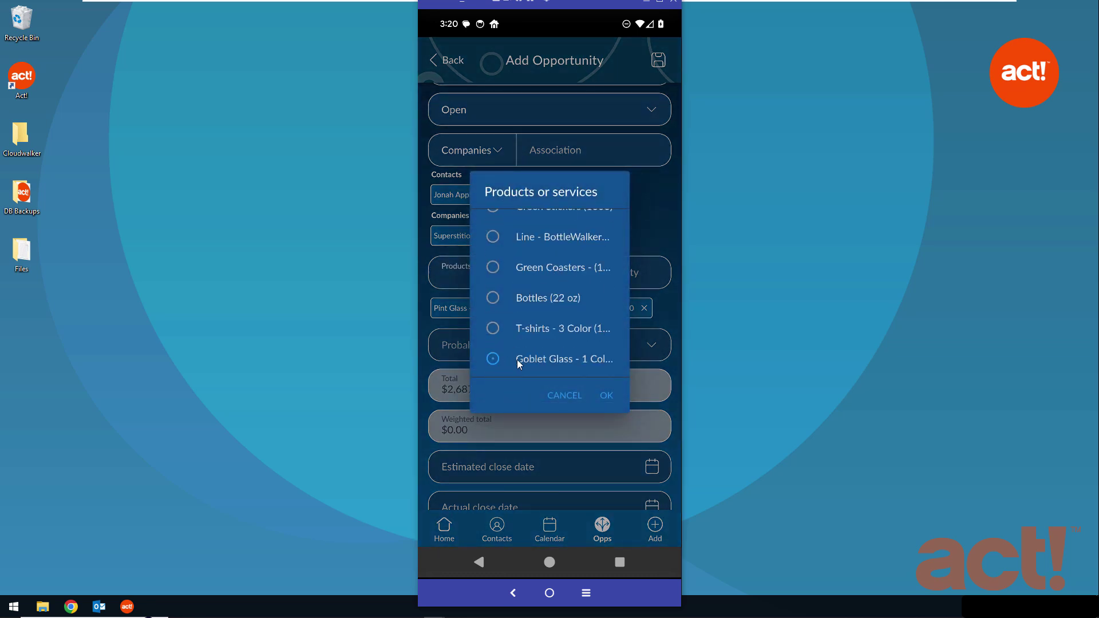
{"action": "left_click", "coordinate": [608, 395]}
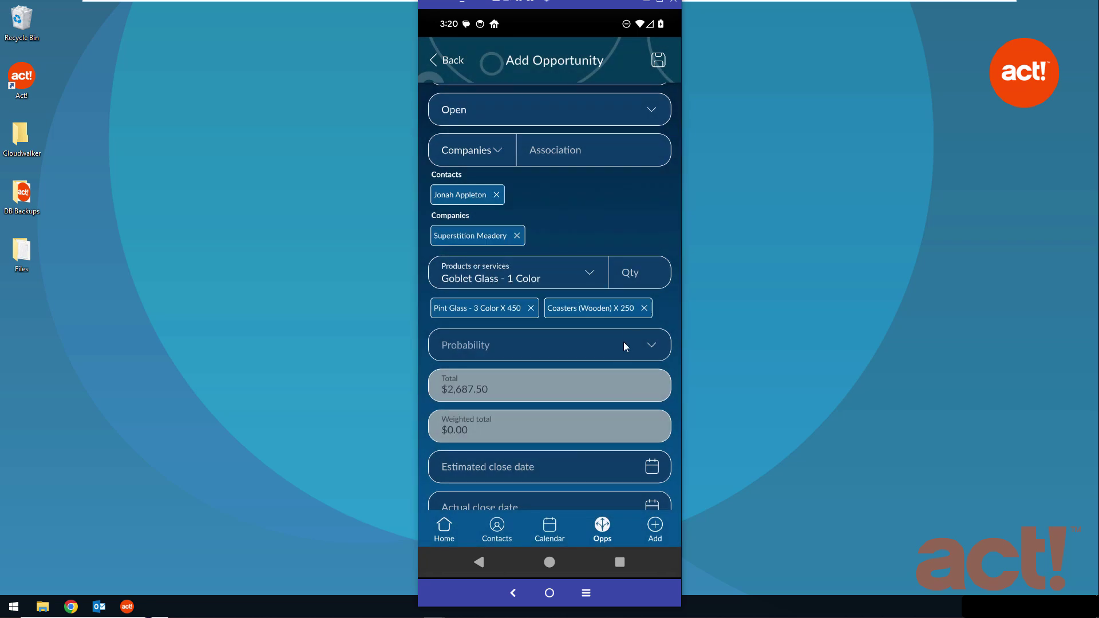
{"action": "left_click", "coordinate": [640, 275]}
{"action": "left_click", "coordinate": [529, 420]}
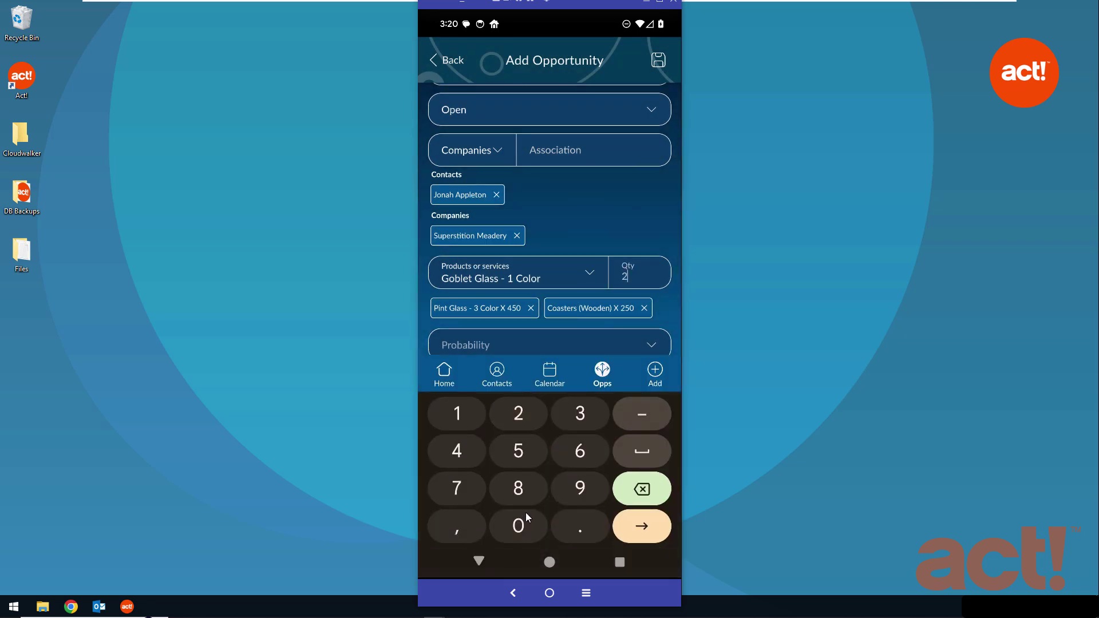
{"action": "left_click", "coordinate": [524, 524]}
{"action": "left_click", "coordinate": [645, 215]}
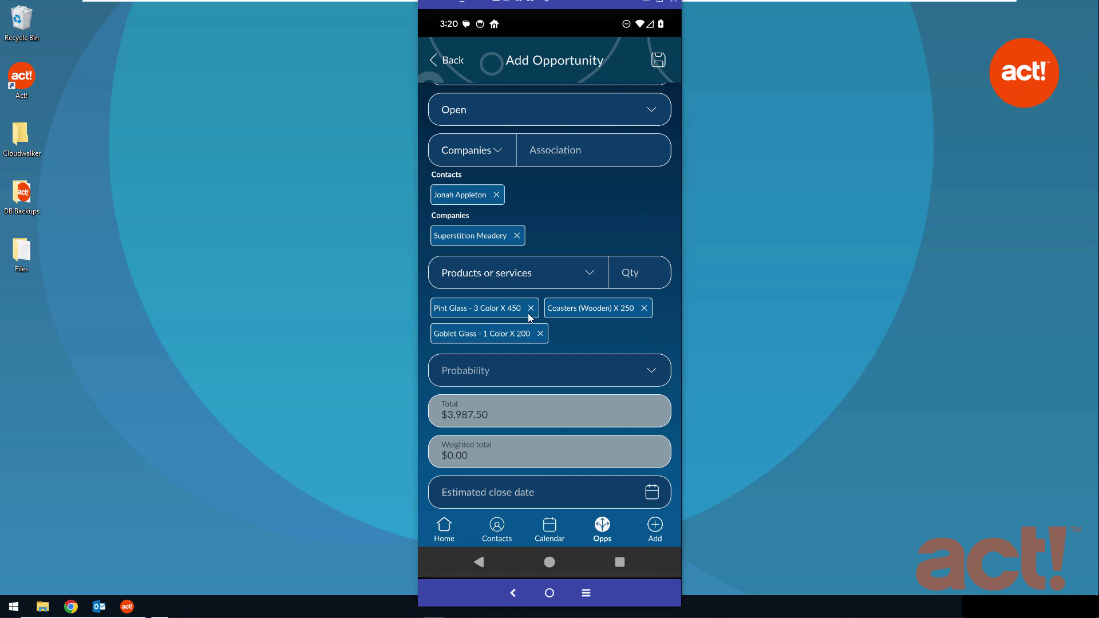
Step: Set the opportunity probability to 10%
{"action": "left_click", "coordinate": [502, 377]}
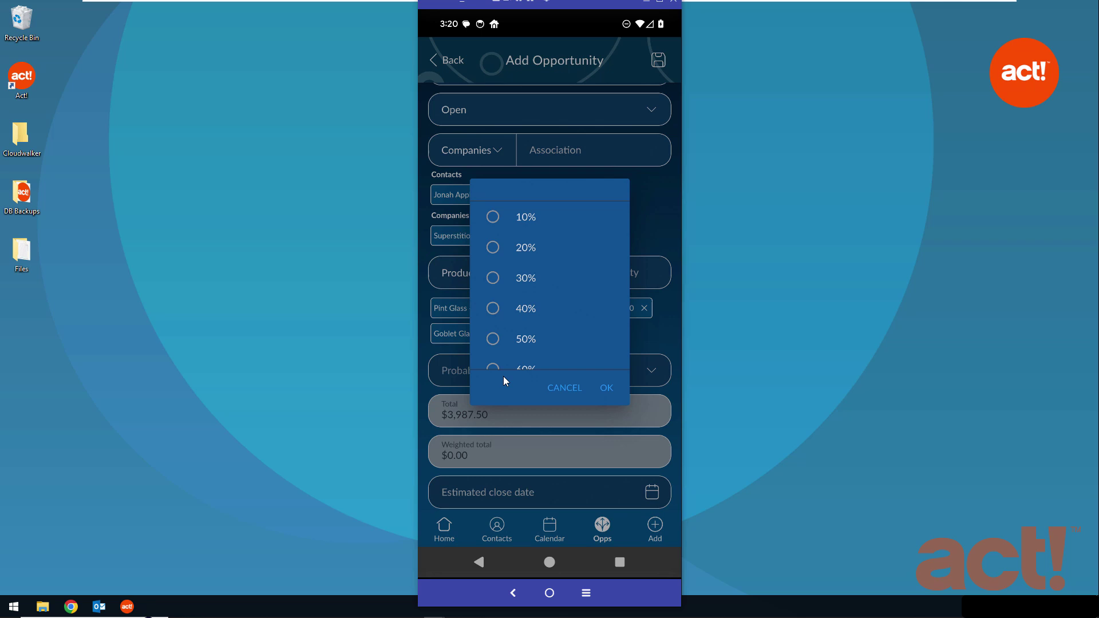
{"action": "left_click", "coordinate": [493, 219]}
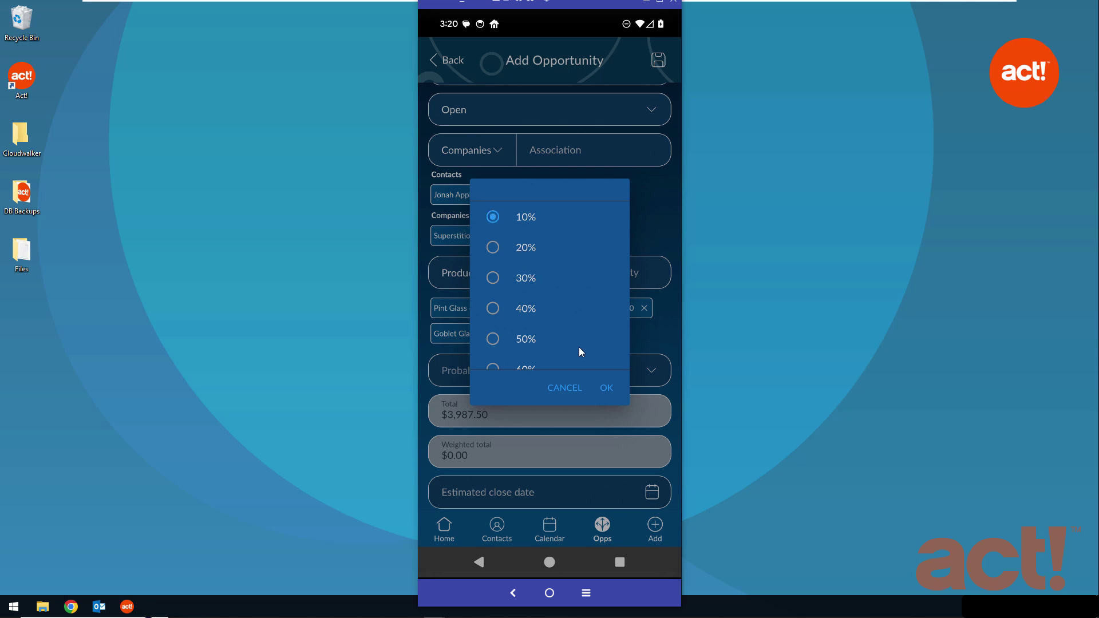
{"action": "left_click", "coordinate": [605, 388]}
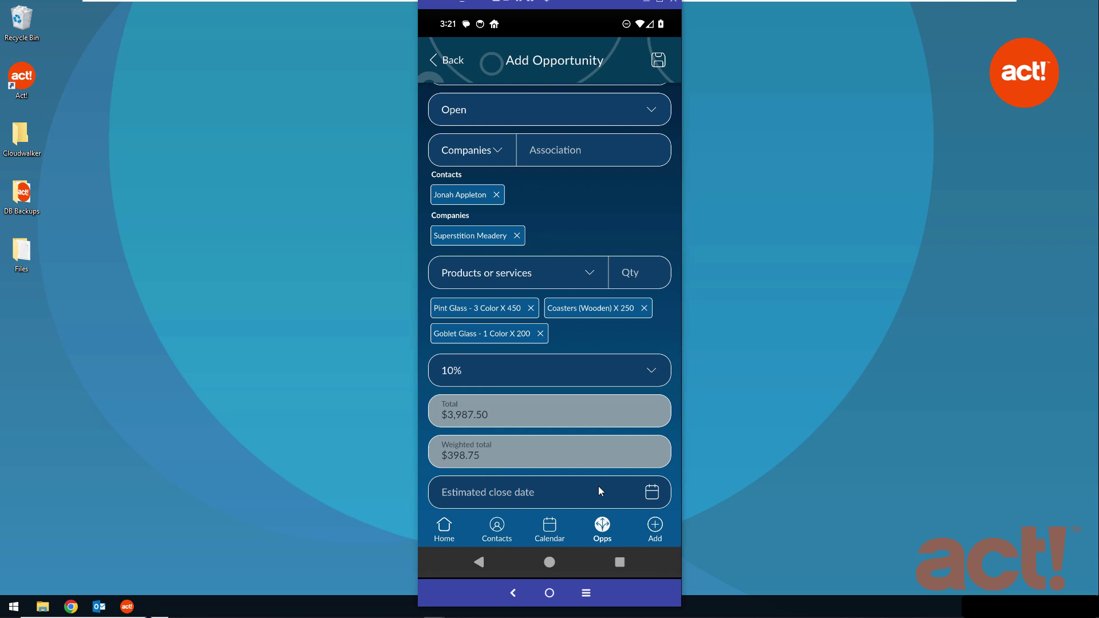
Step: Set the estimated close date to August 9, 2024, and save the opportunity
{"action": "left_click", "coordinate": [652, 495]}
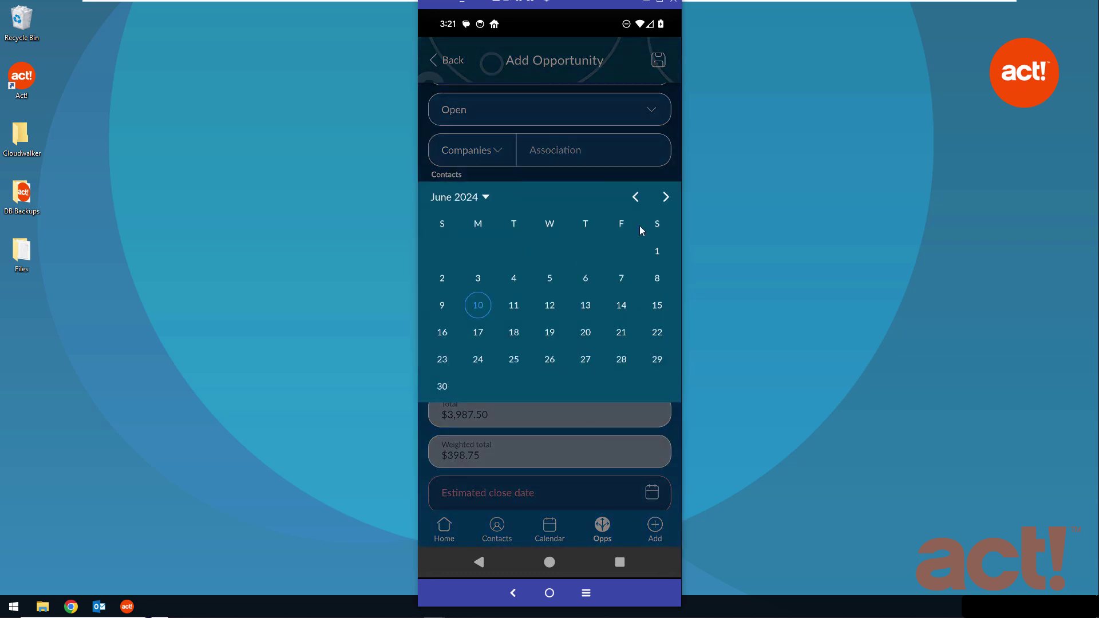
{"action": "left_click", "coordinate": [666, 198]}
{"action": "left_click", "coordinate": [666, 198]}
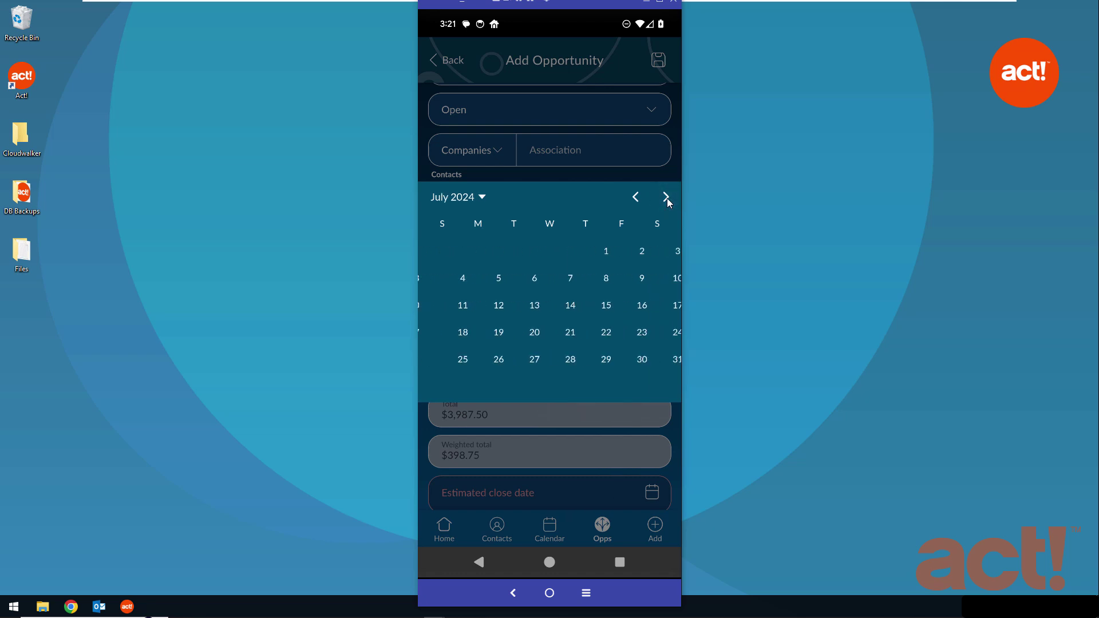
{"action": "left_click", "coordinate": [621, 277]}
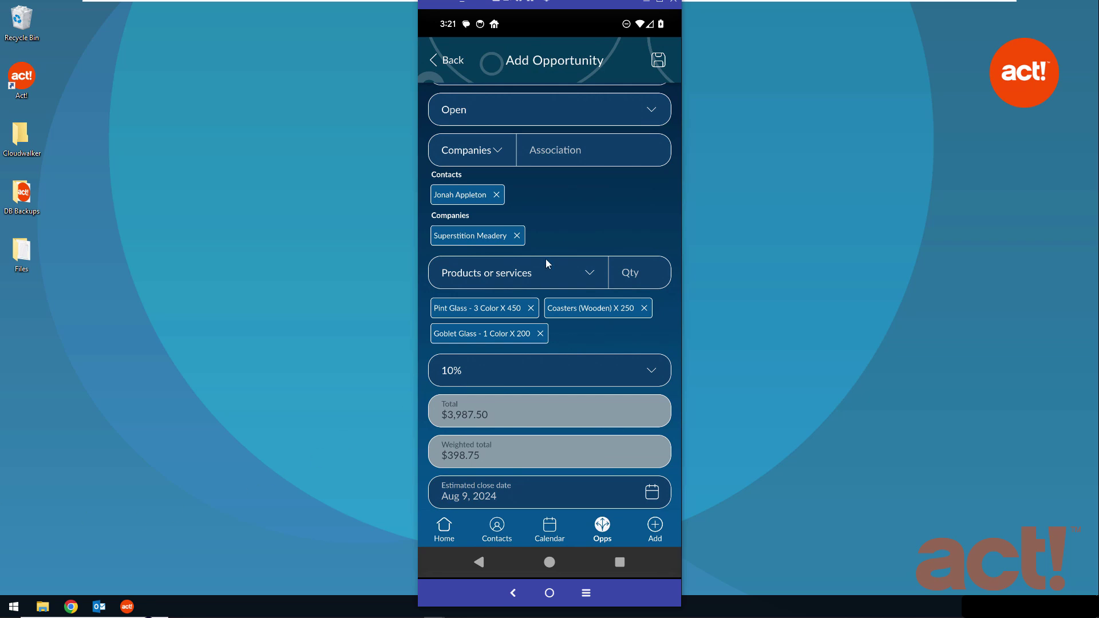
{"action": "left_click", "coordinate": [658, 60]}
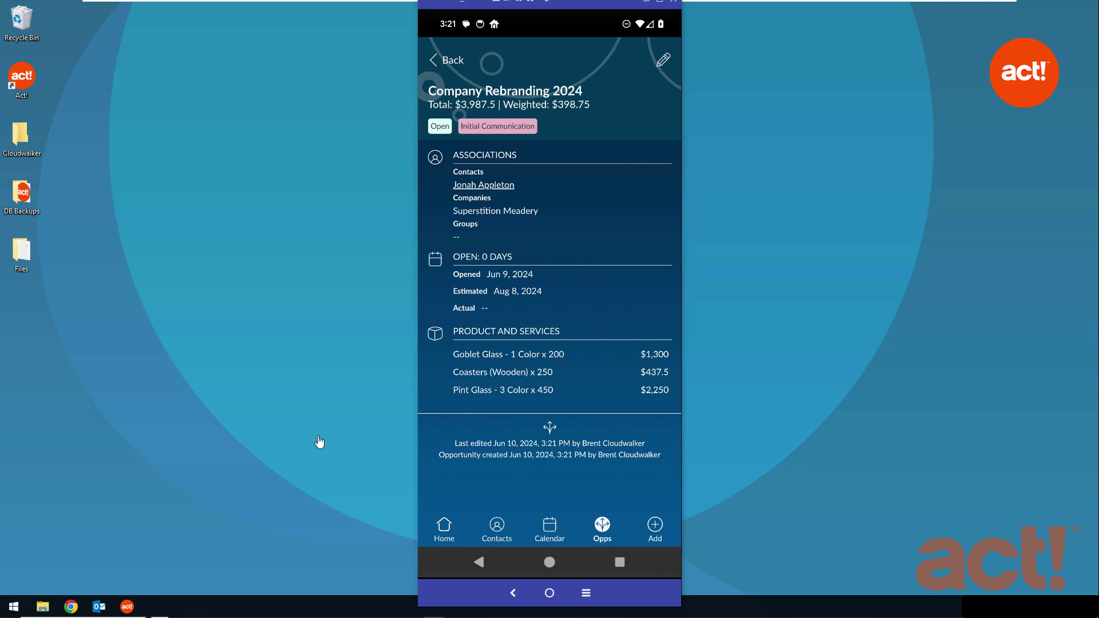
Step: Minimize the emulator, then open Company Rebranding 2024 from Cloud's Opportunities list, latest close dates first
{"action": "left_click", "coordinate": [80, 609]}
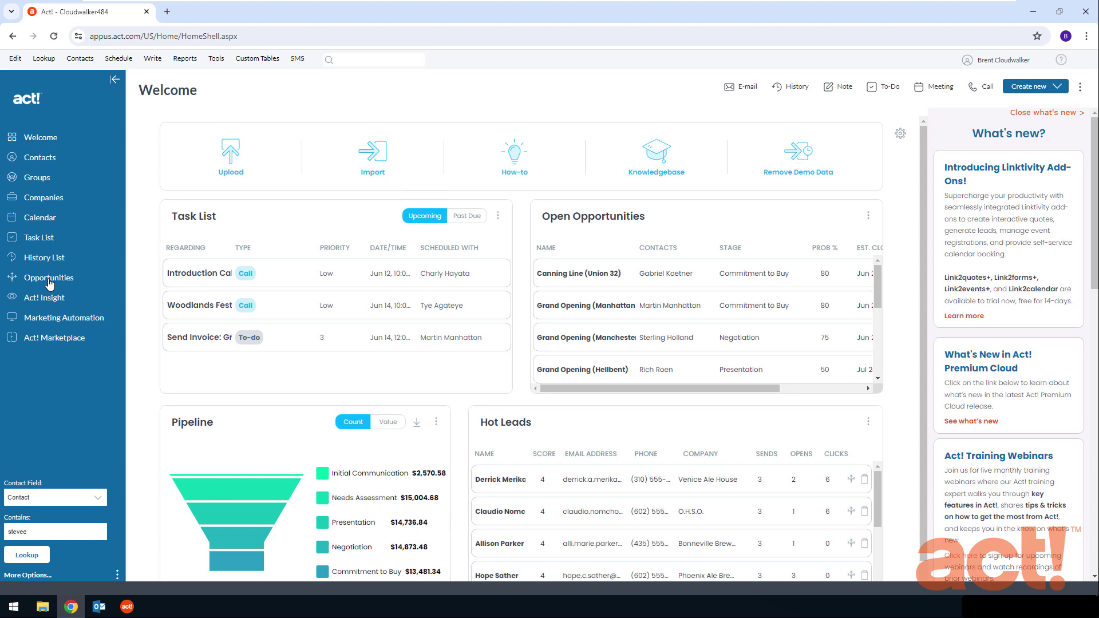
{"action": "left_click", "coordinate": [49, 278]}
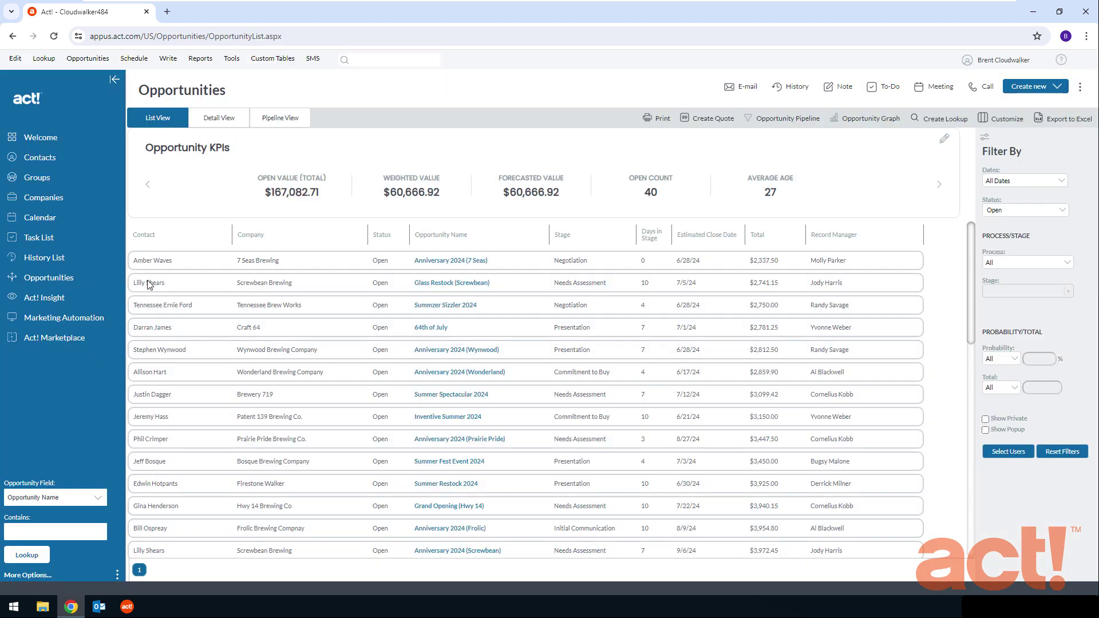
{"action": "left_click", "coordinate": [706, 234]}
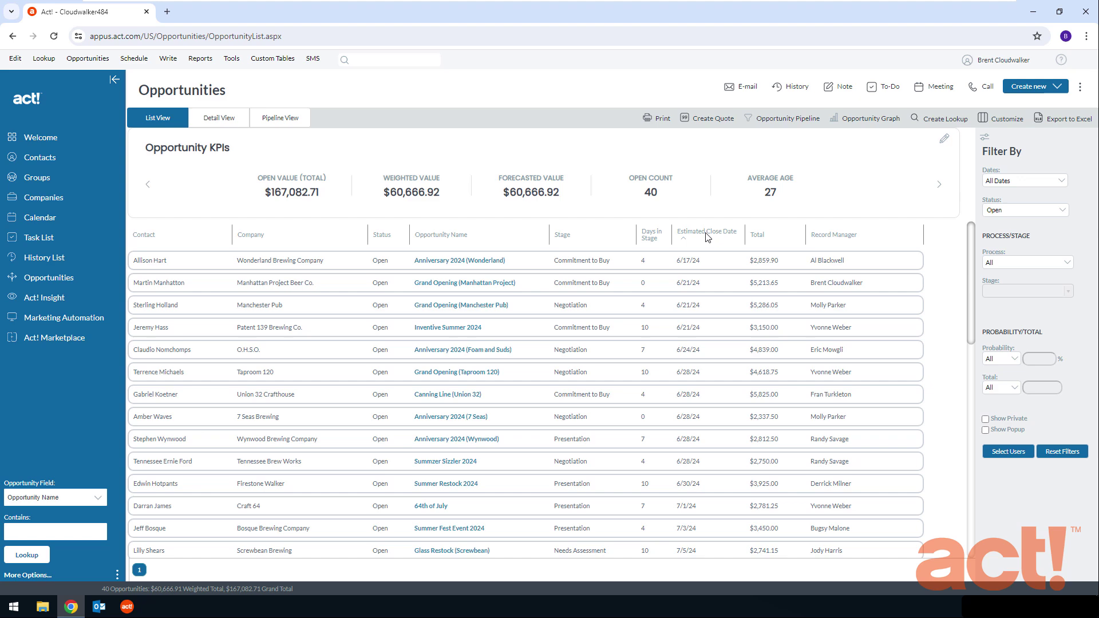
{"action": "left_click", "coordinate": [706, 234]}
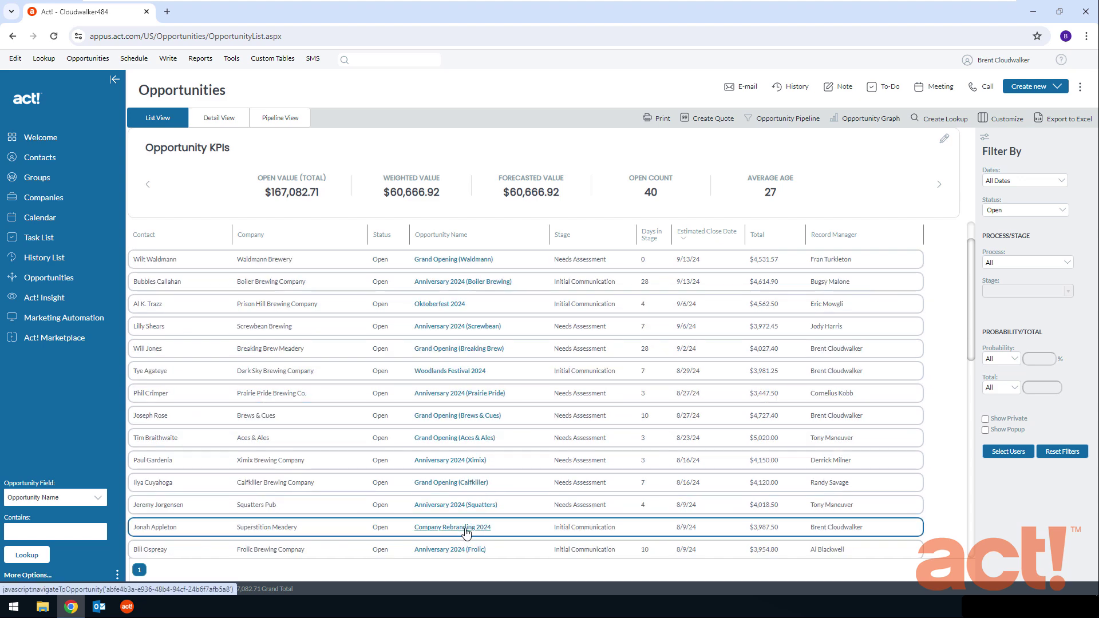
{"action": "left_click", "coordinate": [466, 534]}
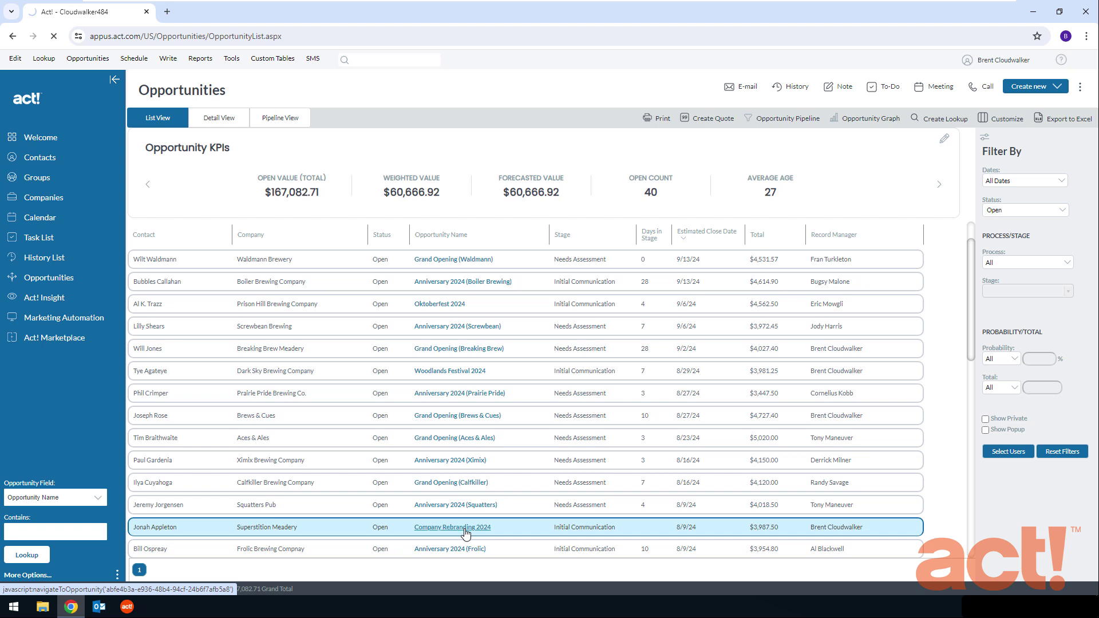